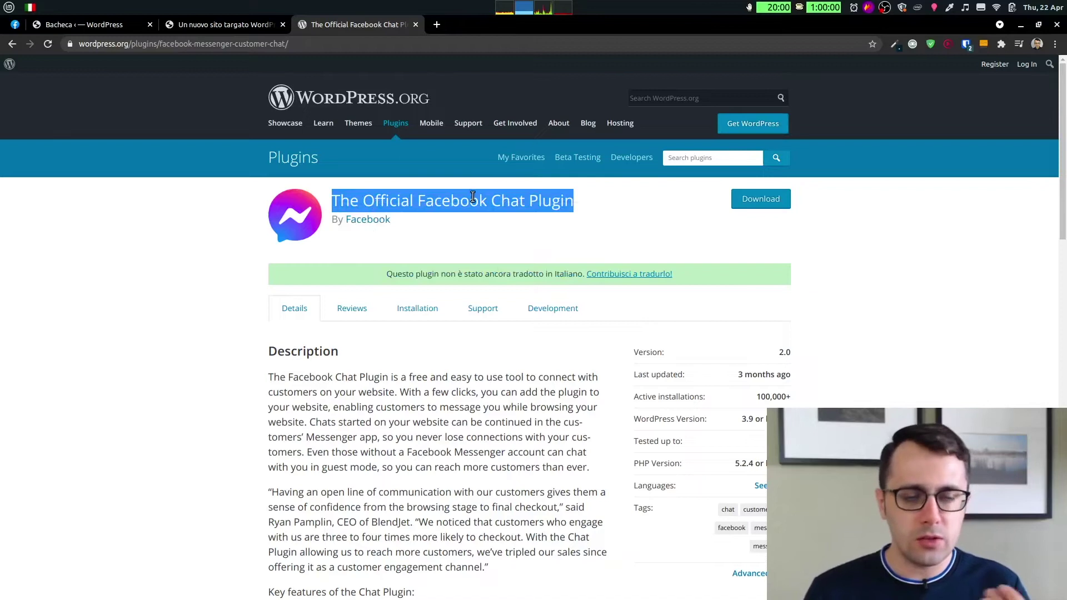
Step: Review the plugin's description on WordPress.org and copy its title, "The Official Facebook Chat Plugin"
scroll(472, 198, down, 4)
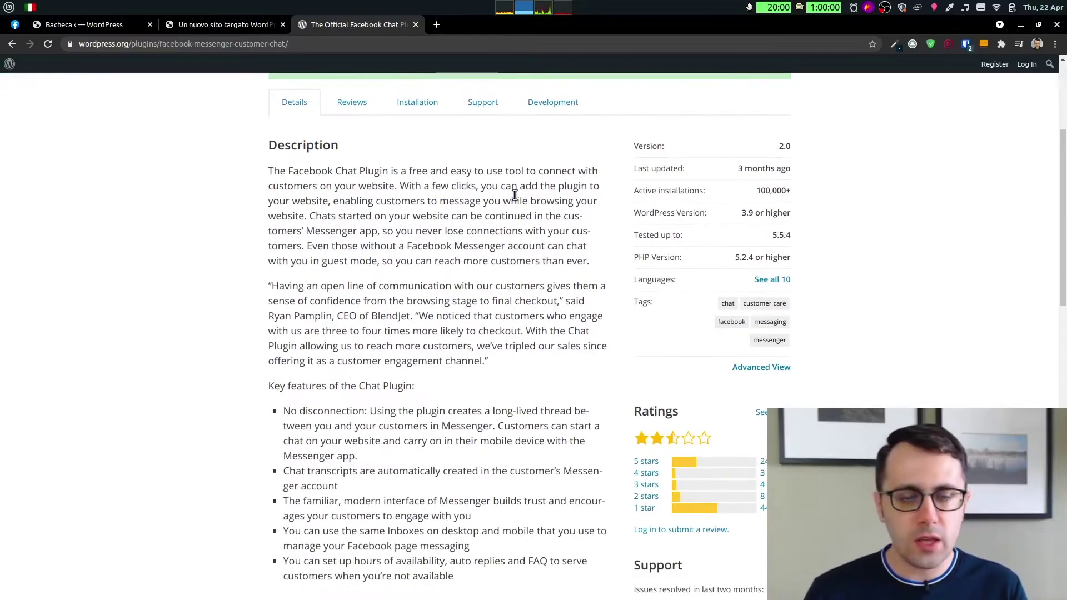
scroll(424, 174, down, 2)
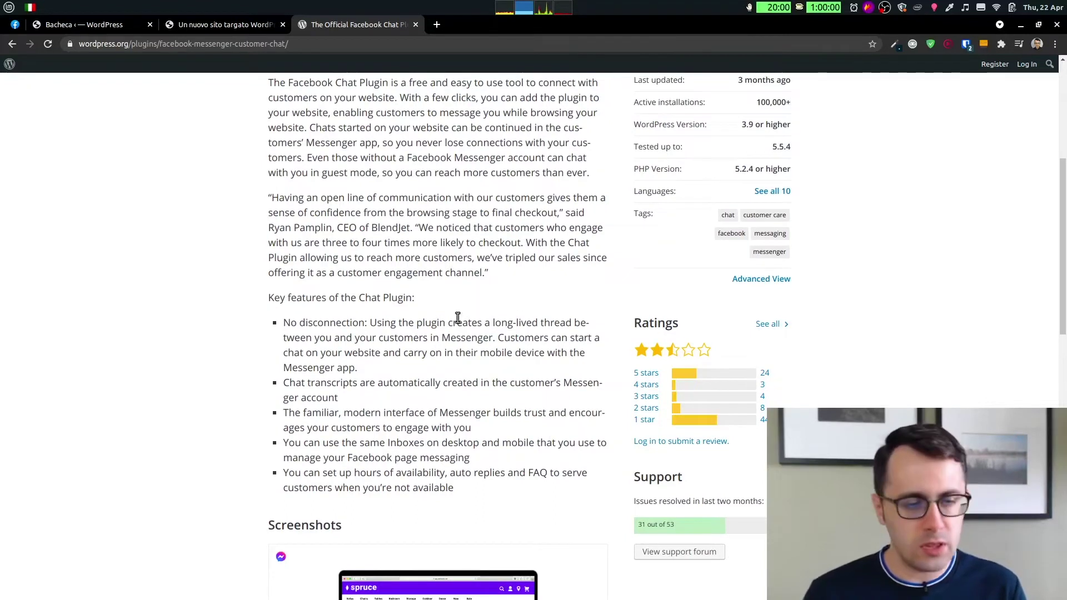
scroll(458, 317, down, 1)
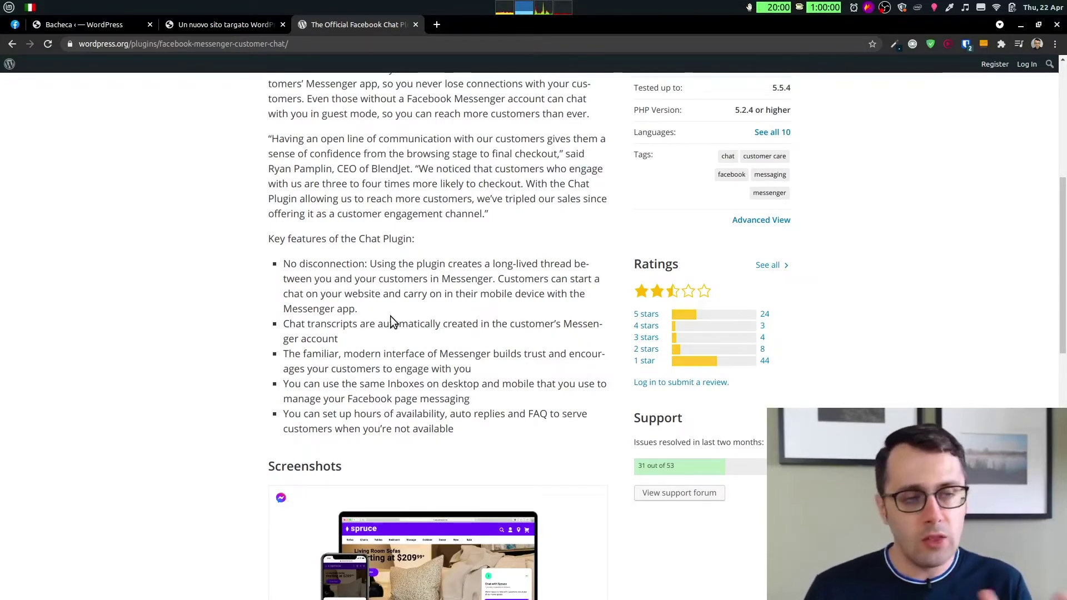
scroll(384, 311, up, 6)
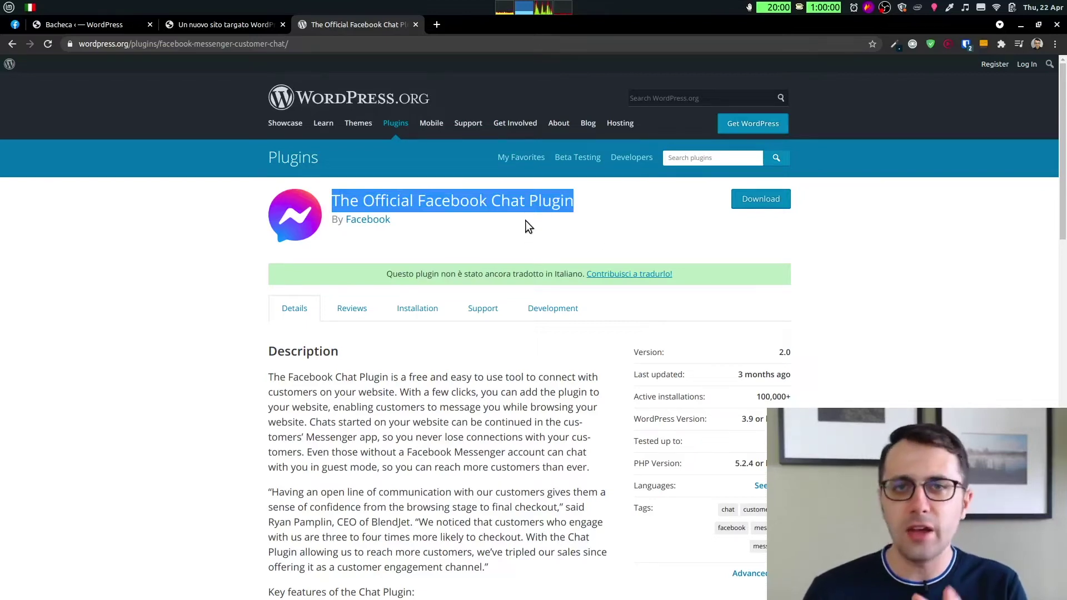
right_click(533, 208)
click(561, 217)
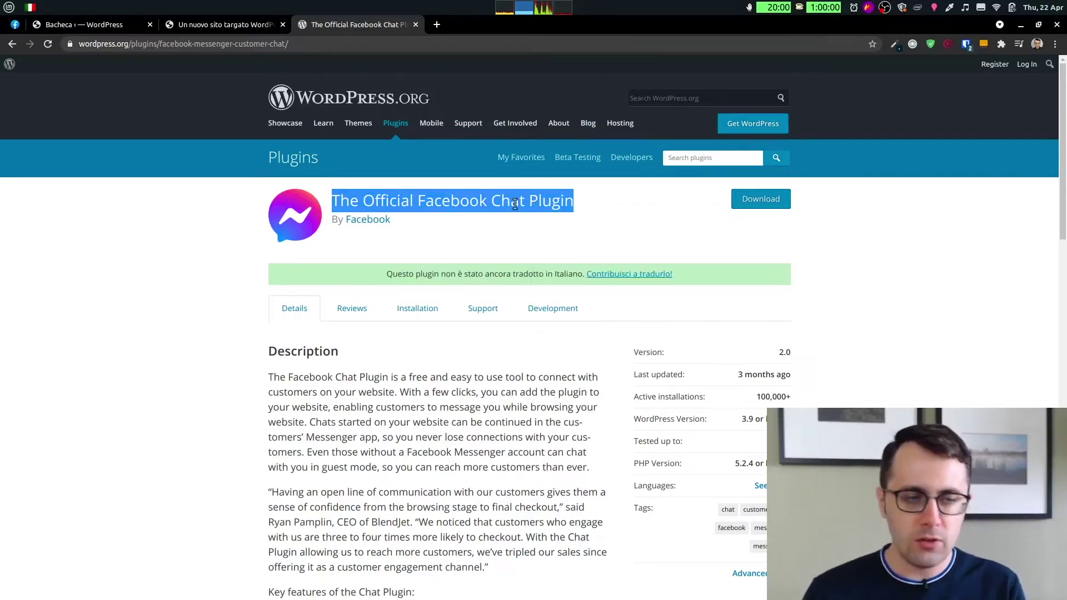
Step: Switch to the tutorial site's WordPress dashboard and open the page for adding a new plugin
click(231, 25)
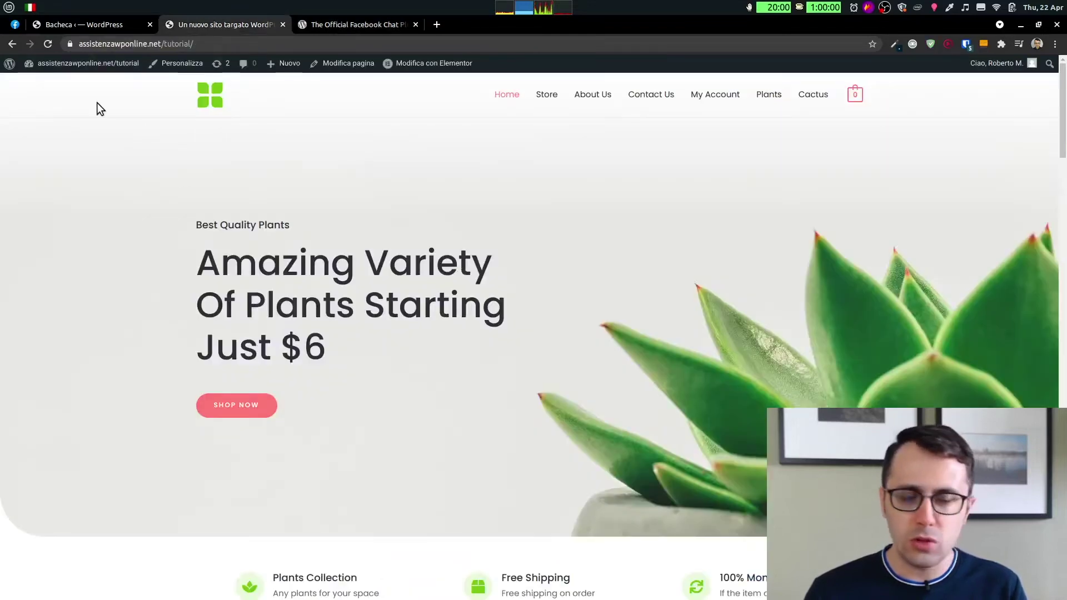
click(75, 21)
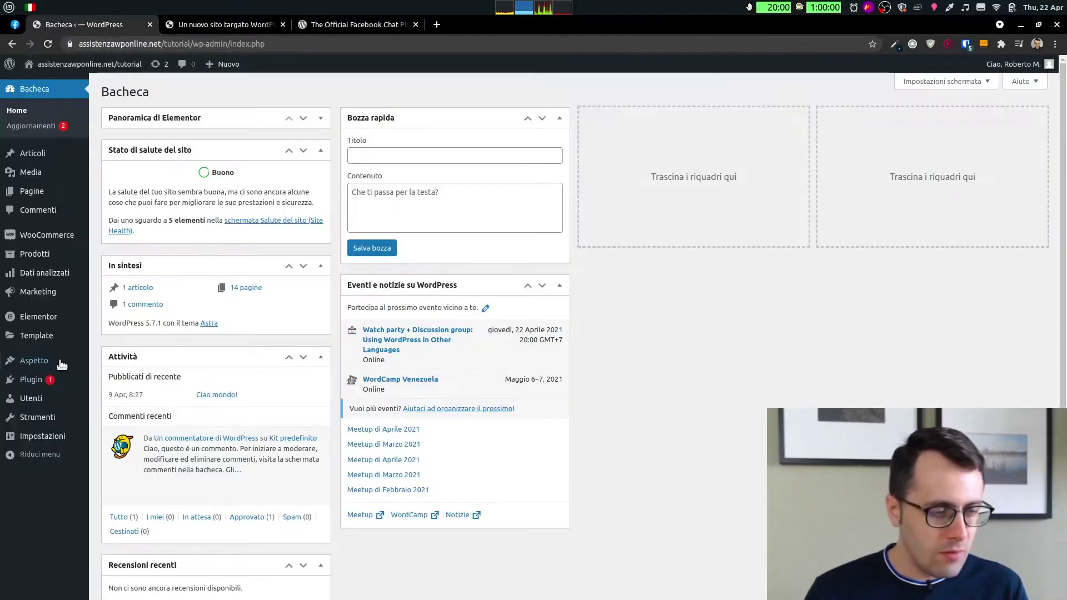
mouse_move(42, 382)
click(123, 396)
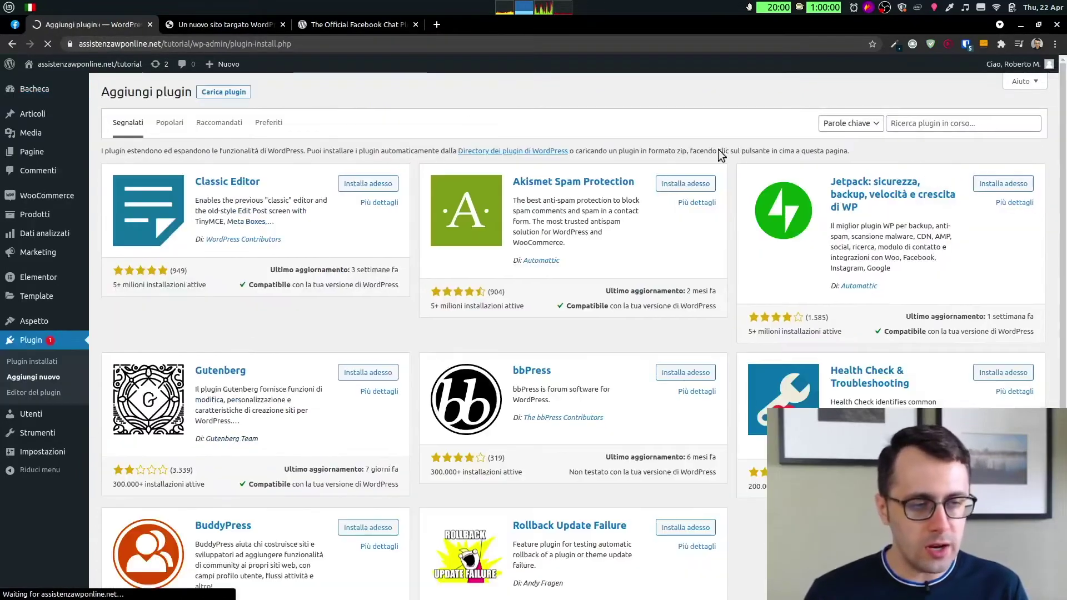
Step: Search the plugin directory for "The Official Facebook Chat Plugin", then install and activate it
click(946, 124)
key(ctrl+v)
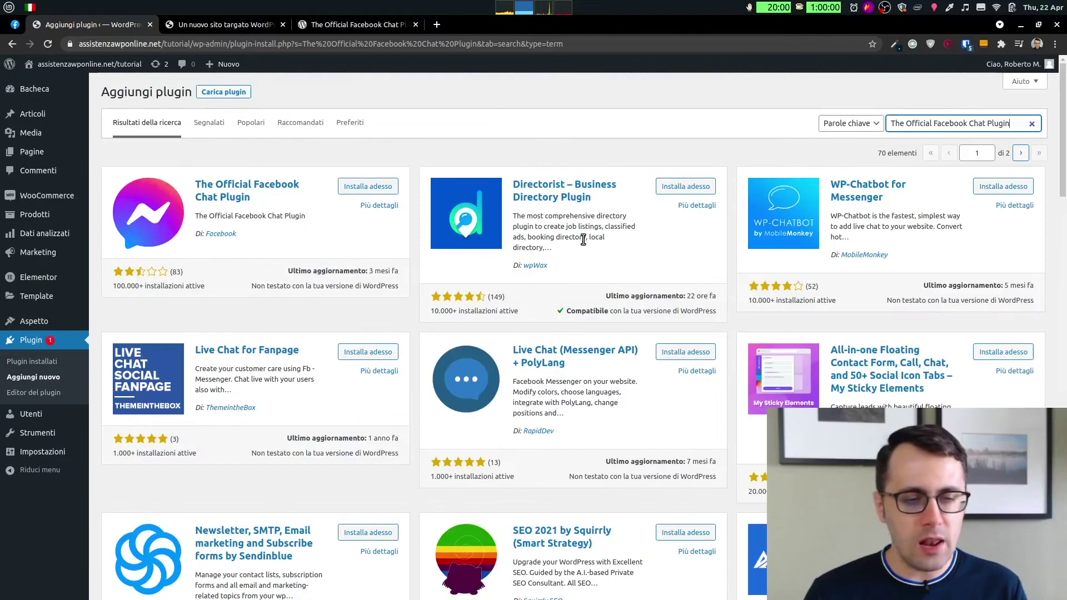
click(363, 188)
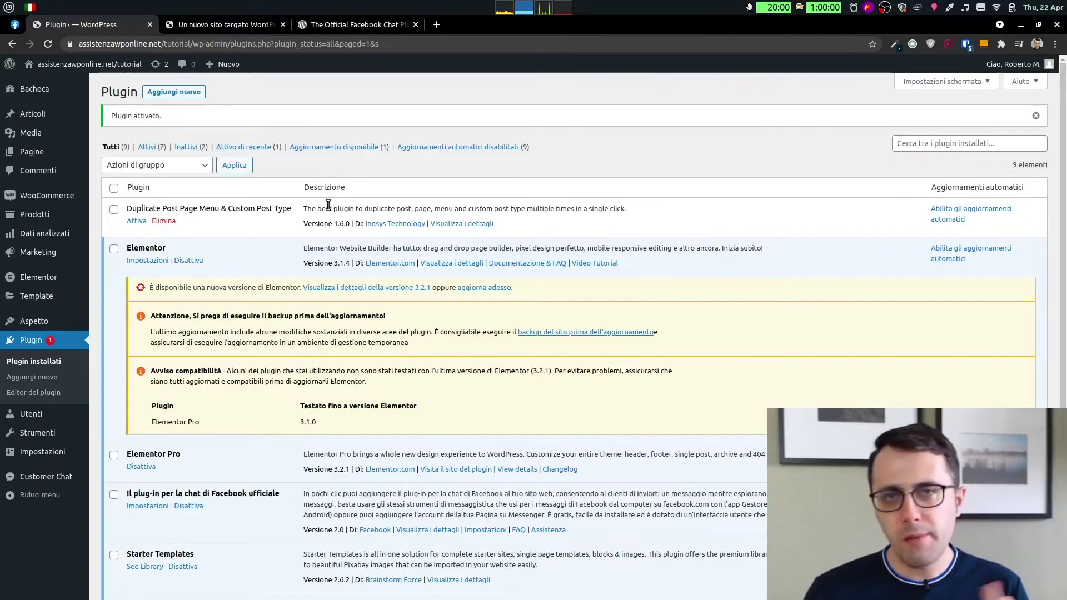
scroll(311, 209, down, 2)
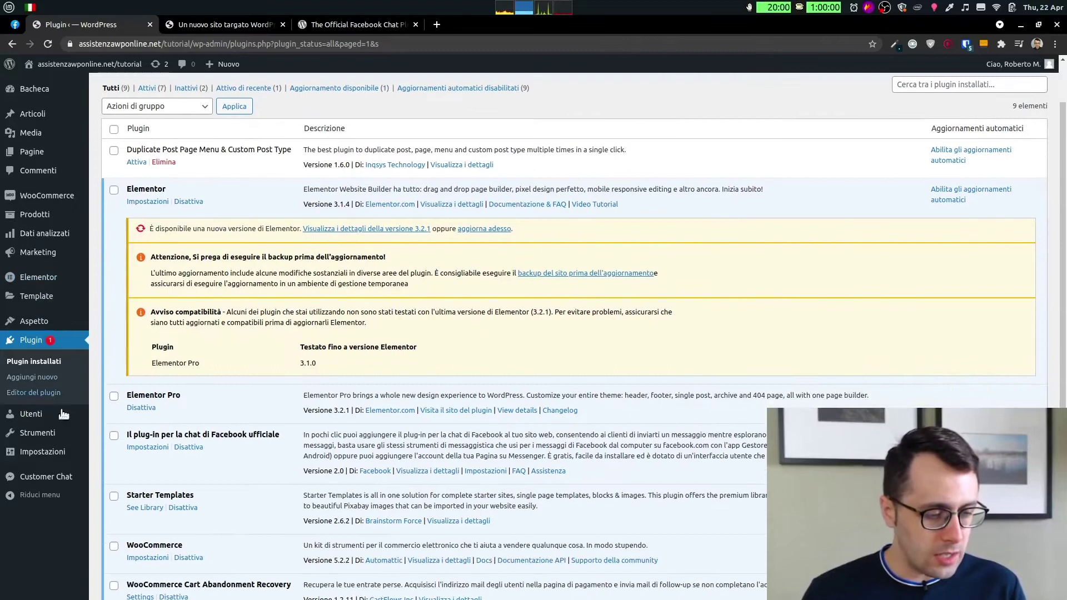
Step: Open the Customer Chat settings and launch the chat plugin setup, moving its window clear of the corner
click(35, 481)
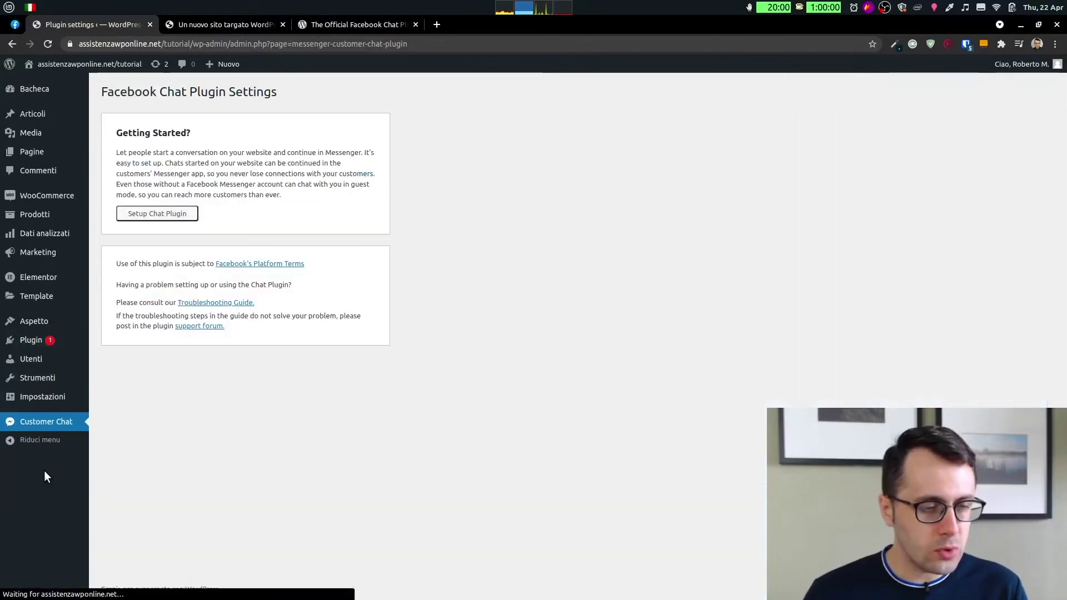
click(154, 214)
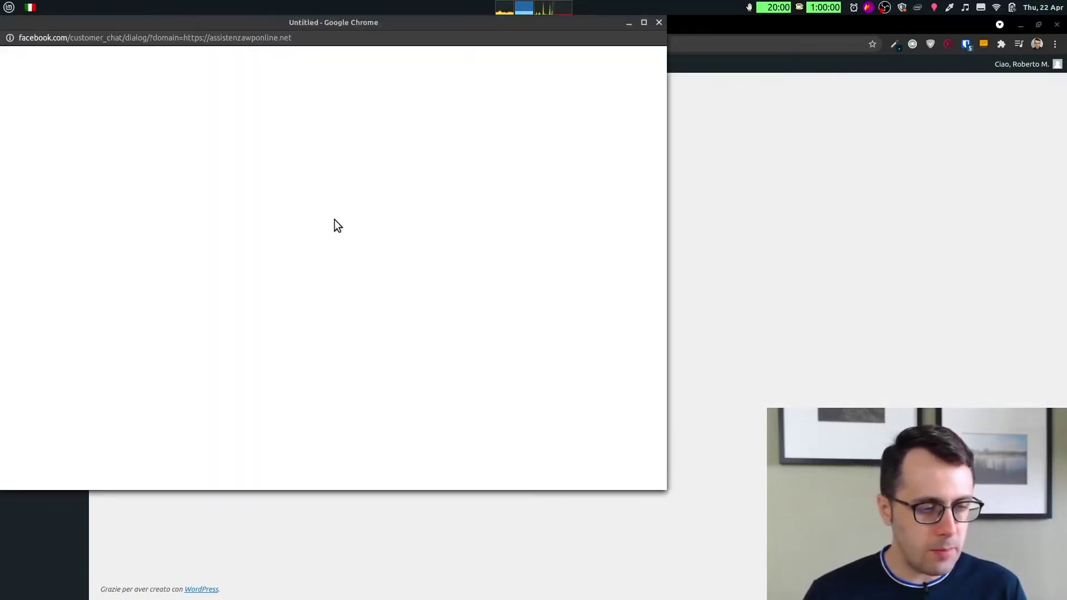
drag(333, 21, 559, 69)
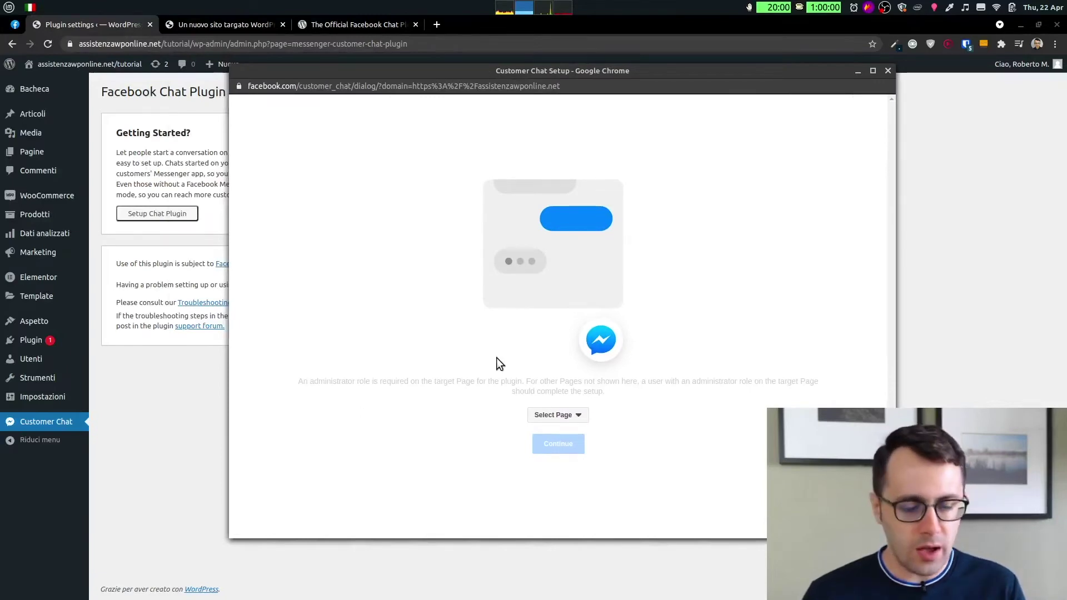
Step: Choose the Facebook page Assistenza WP for the chat plugin and continue to the language and greeting settings
click(561, 416)
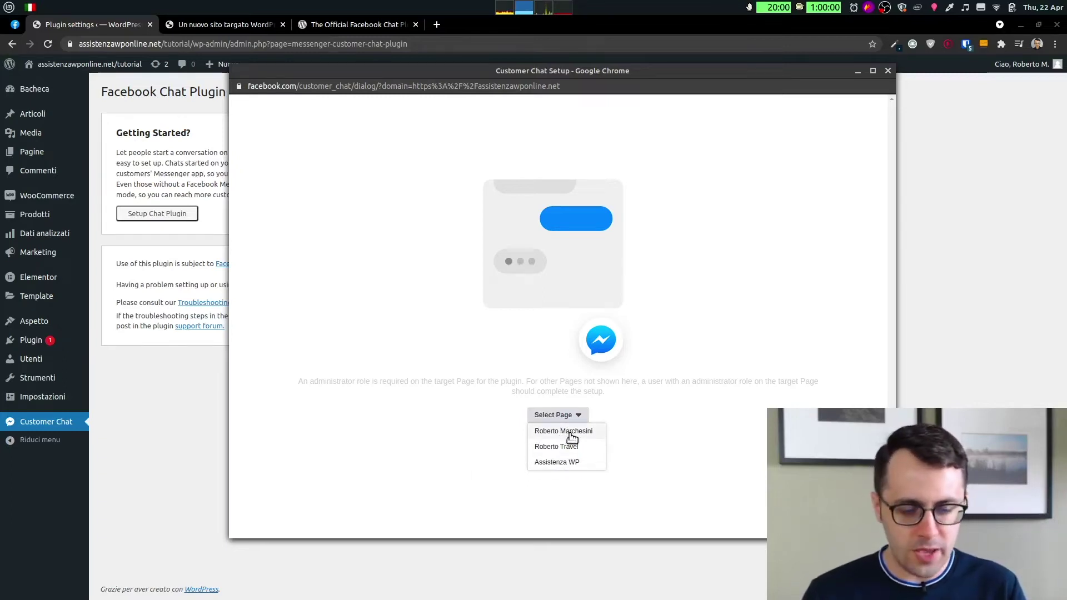
click(551, 462)
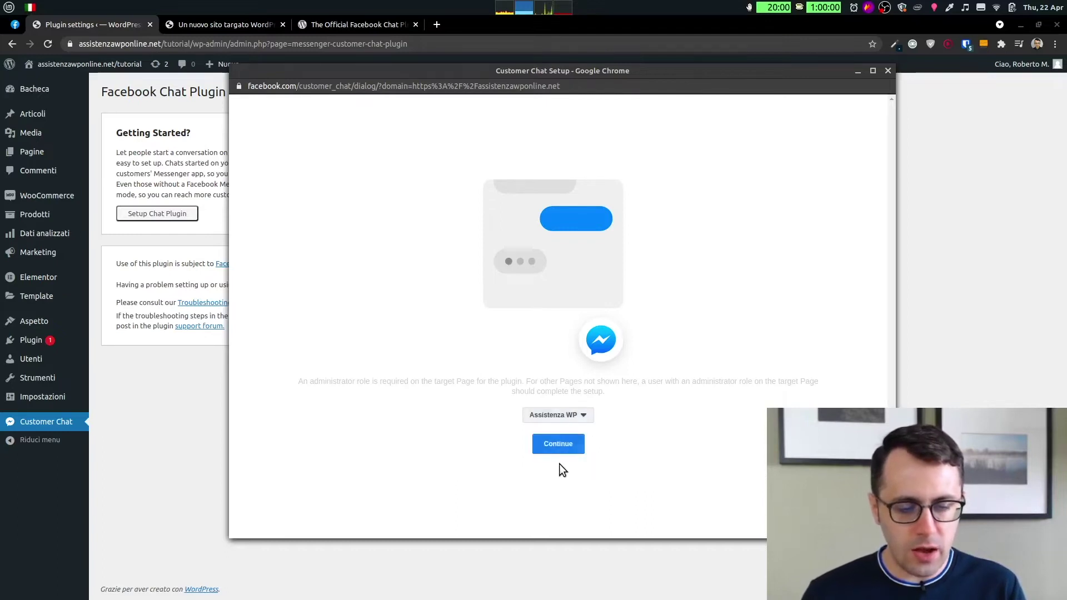
click(559, 444)
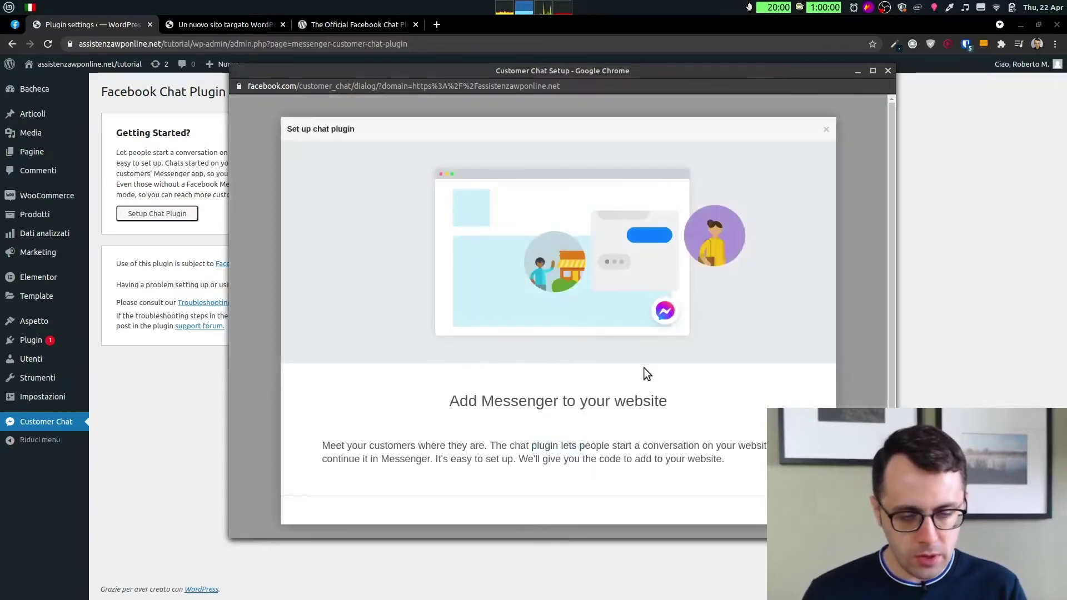
click(790, 510)
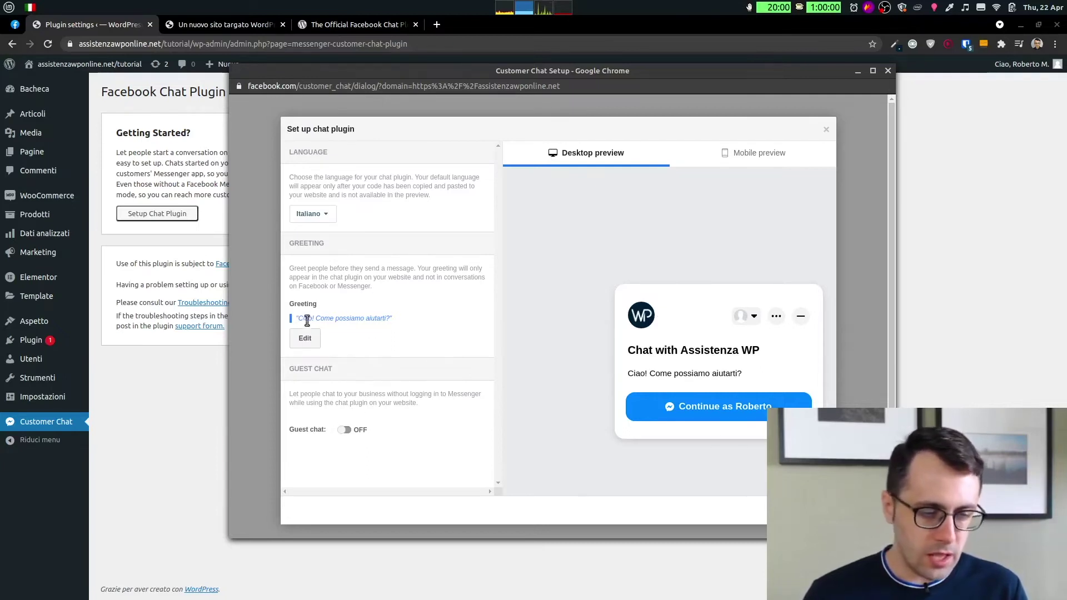
Step: Check the greeting text and the languages available for the chat plugin
drag(304, 319, 388, 321)
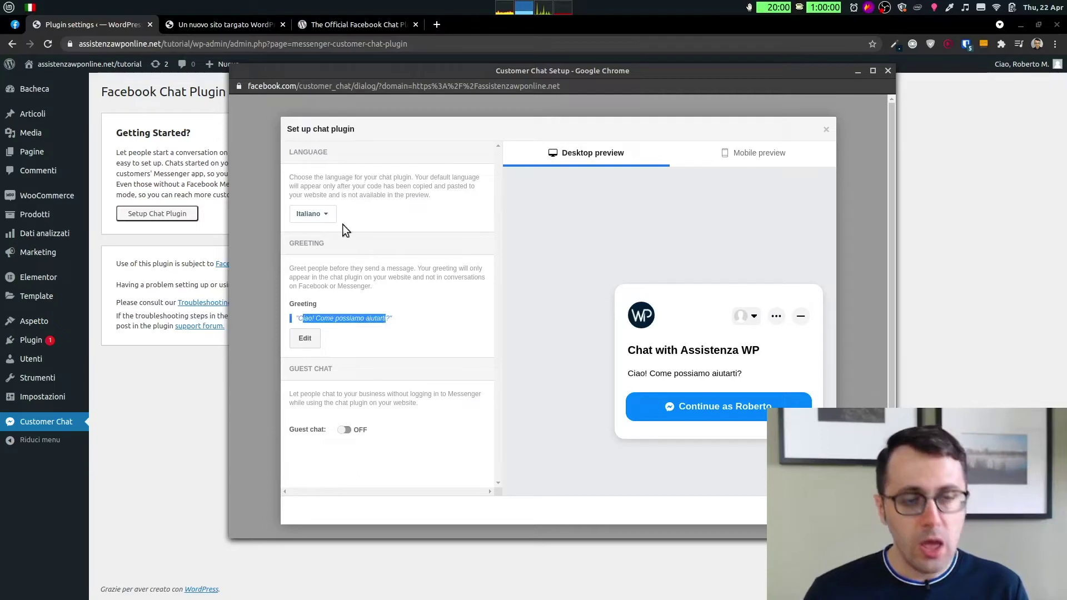
click(310, 216)
click(418, 209)
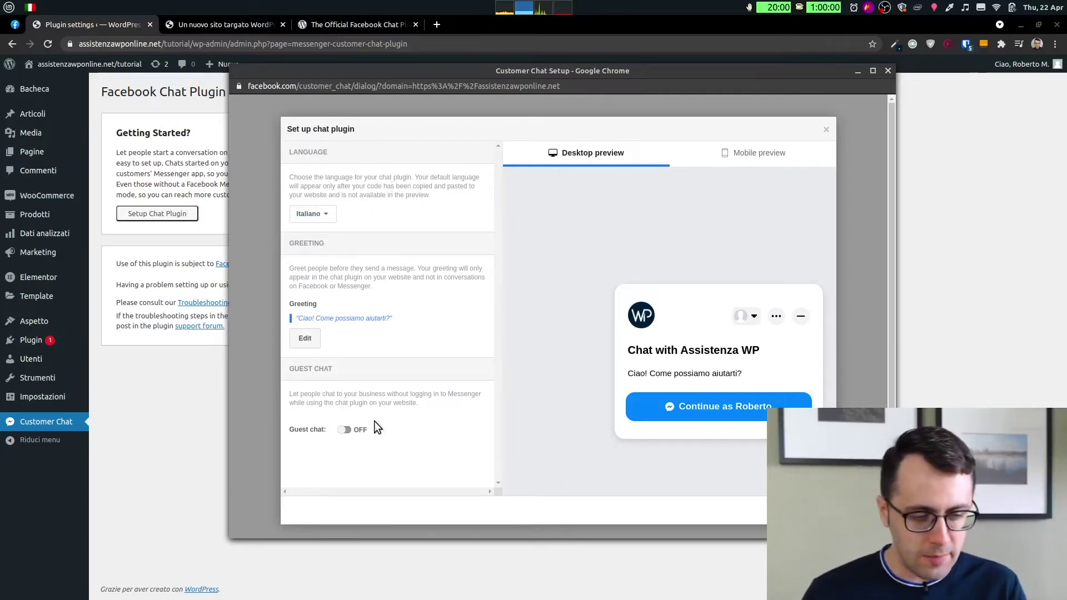
Step: Preview the chat with guest chat on and off, and compare the mobile and desktop layouts
click(345, 430)
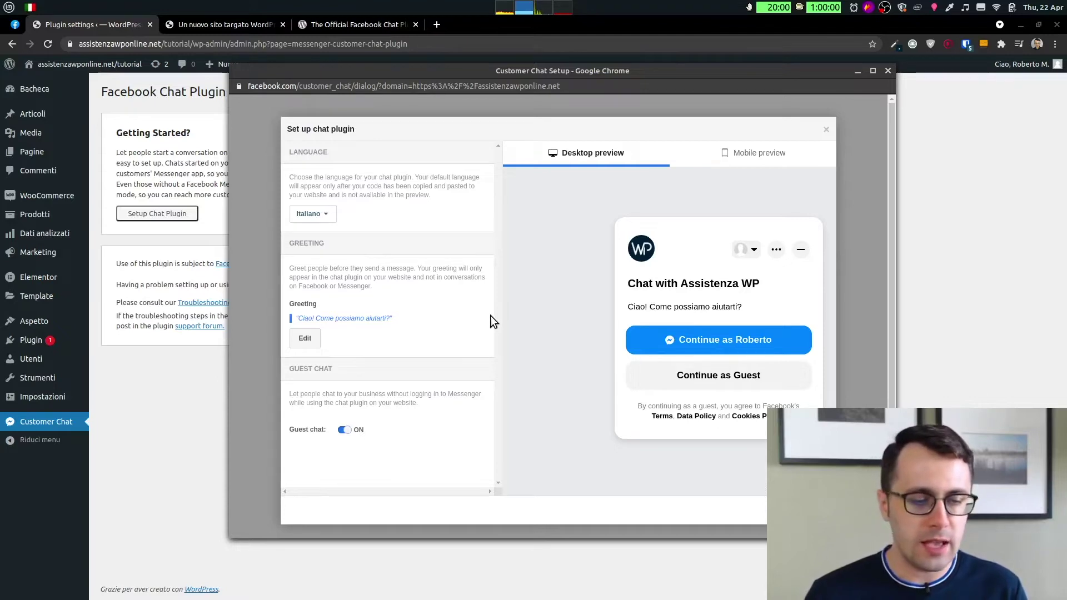
click(344, 431)
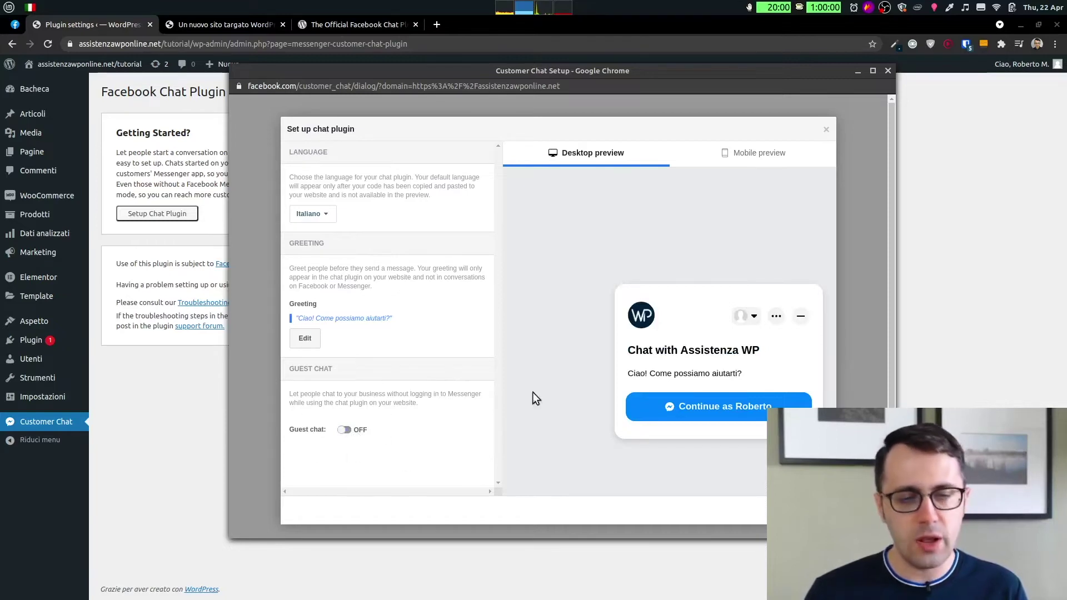
click(752, 157)
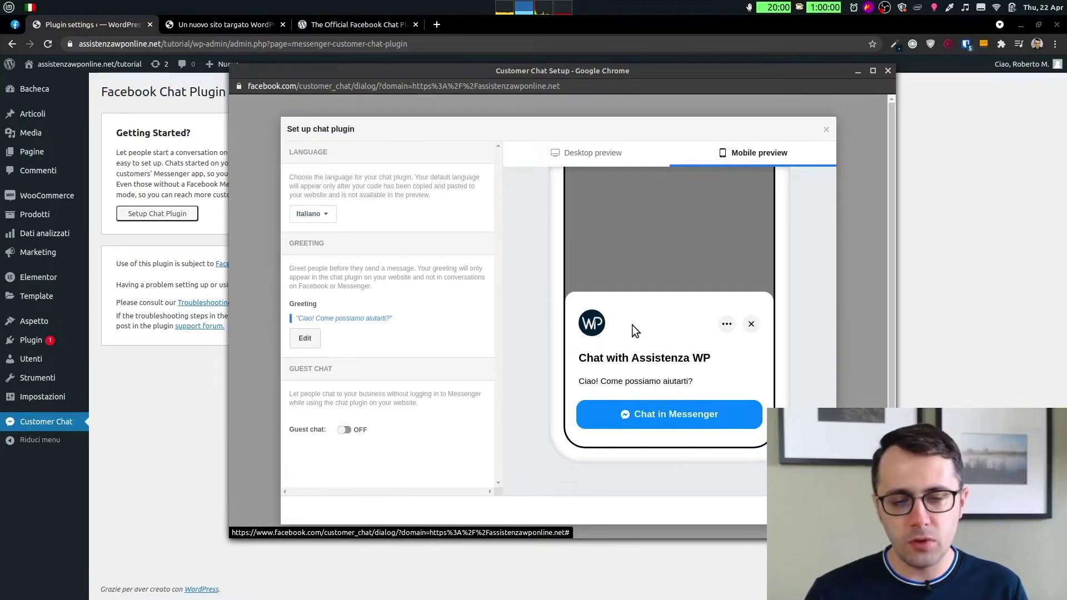
click(569, 149)
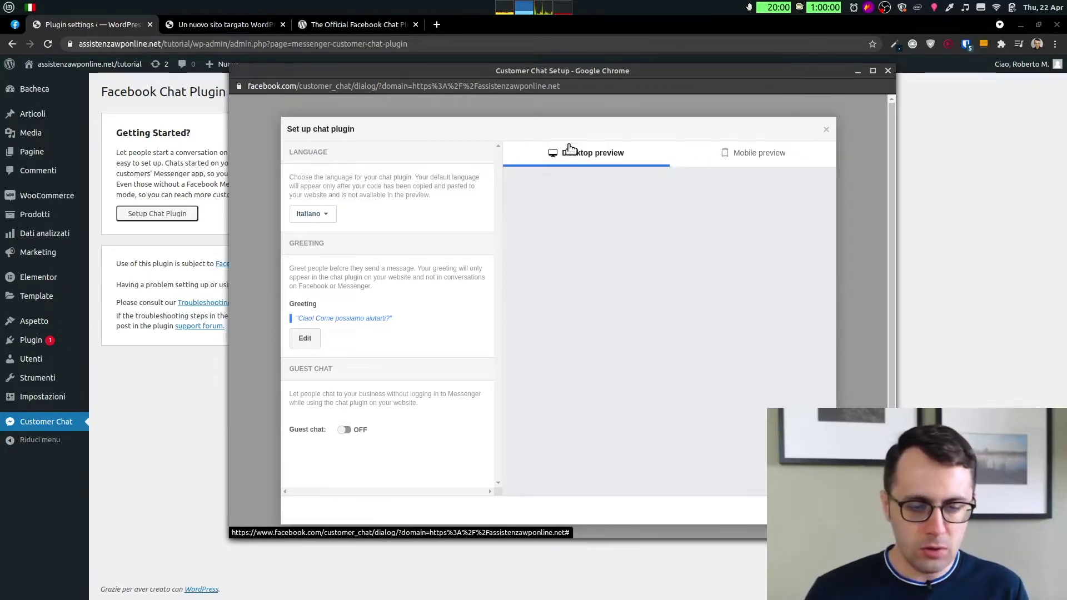
Step: Continue through the colour, position and automatic expansion settings, finish the chat plugin setup and close its window
click(800, 510)
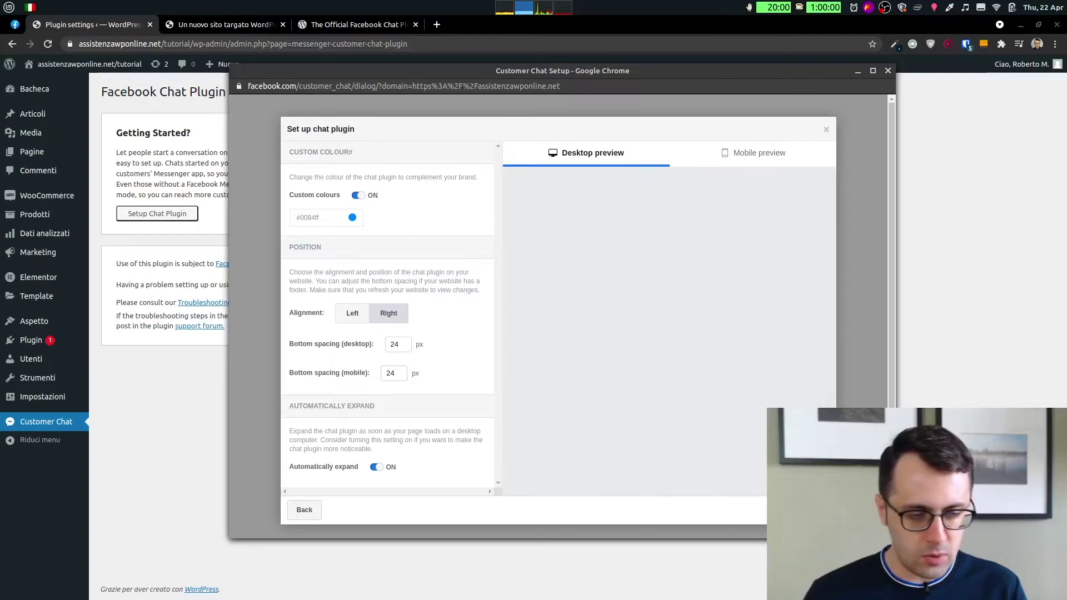
scroll(393, 211, down, 1)
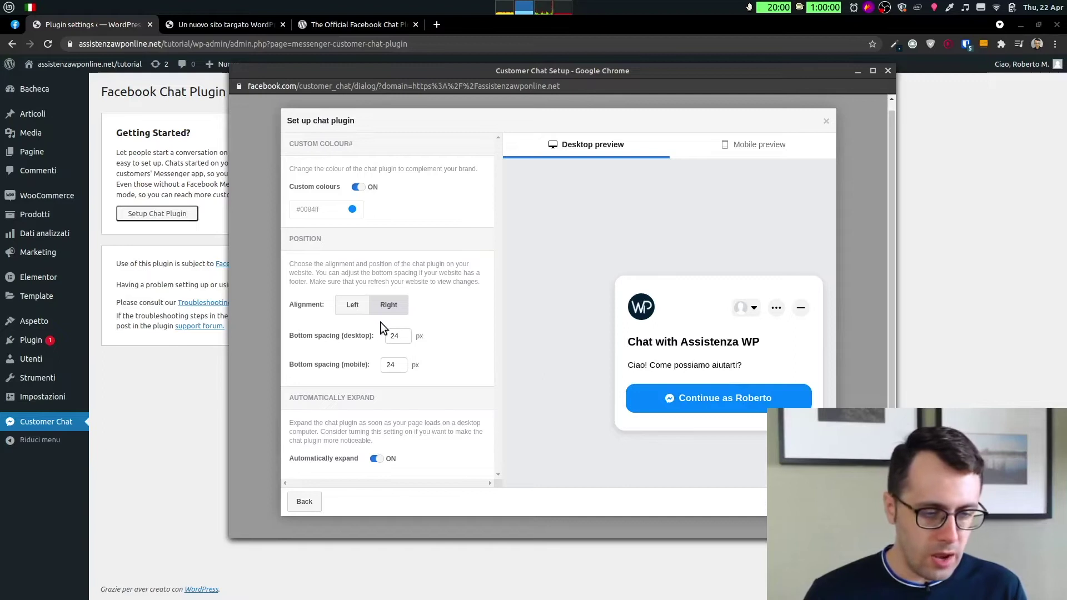
scroll(381, 322, up, 1)
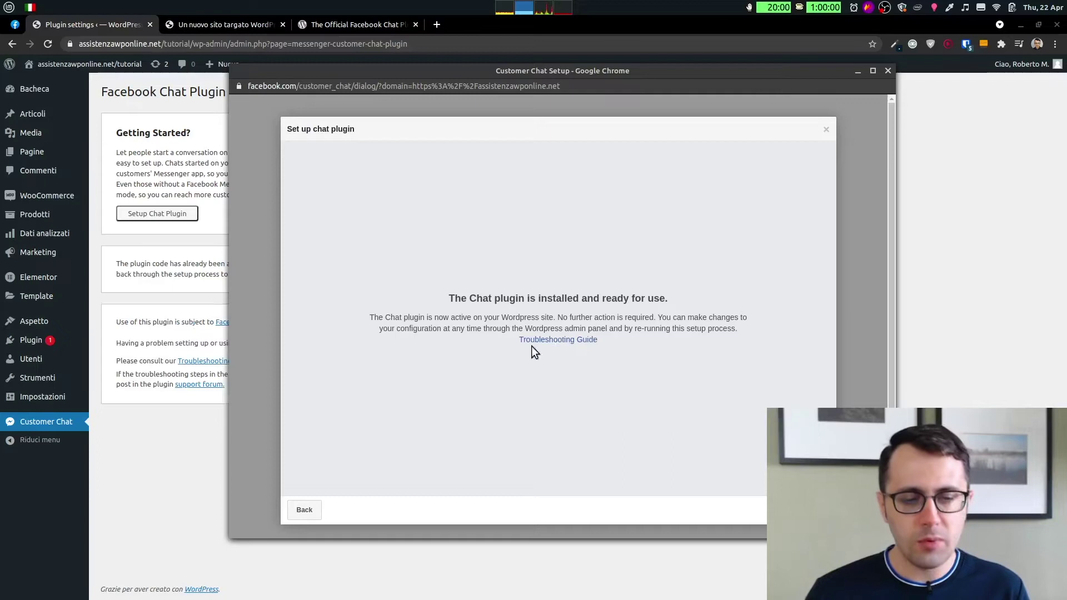
drag(455, 299, 605, 299)
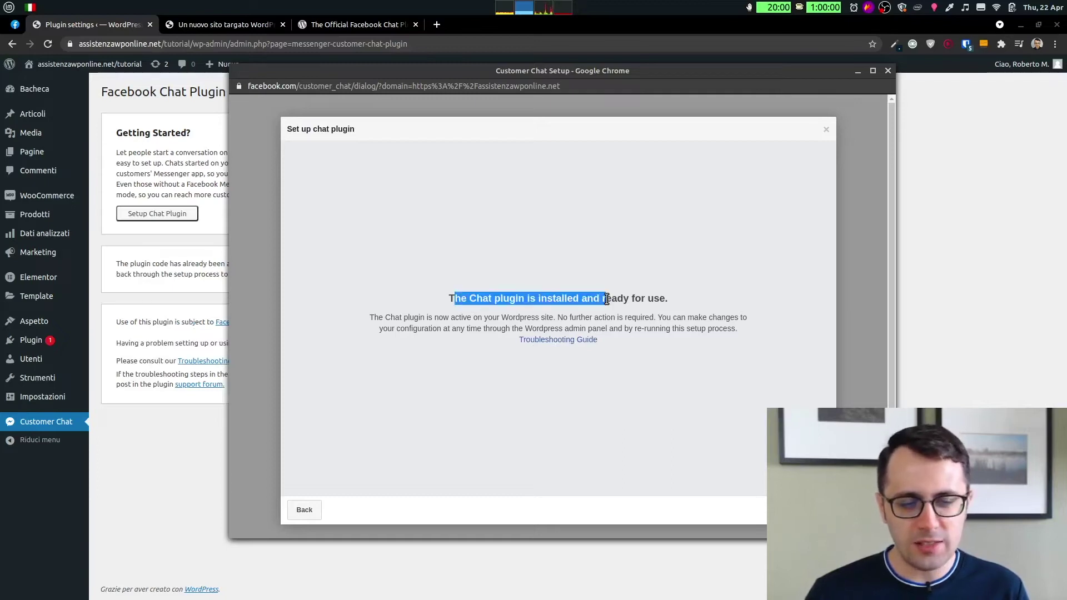
click(638, 327)
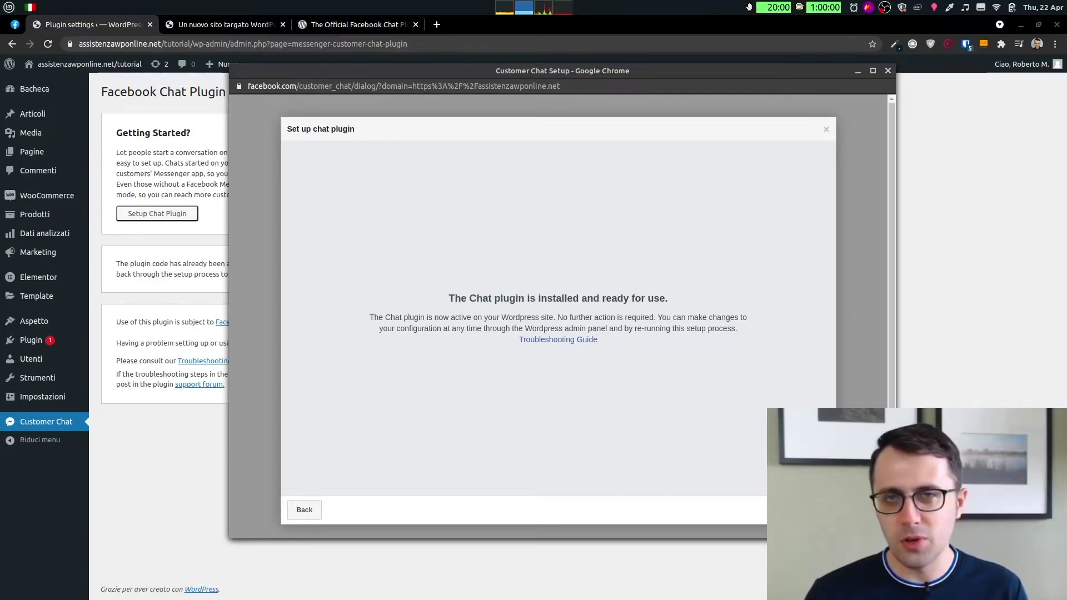
click(807, 509)
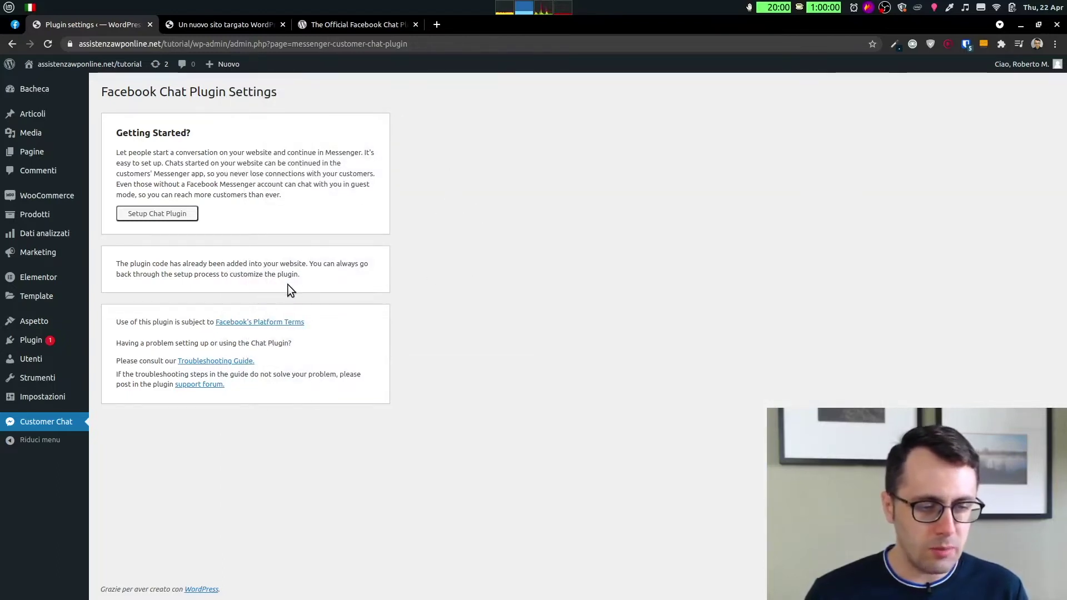
Step: Read the plugin code notice, then reload the tutorial site's home page to check for the chat widget
drag(113, 265, 310, 263)
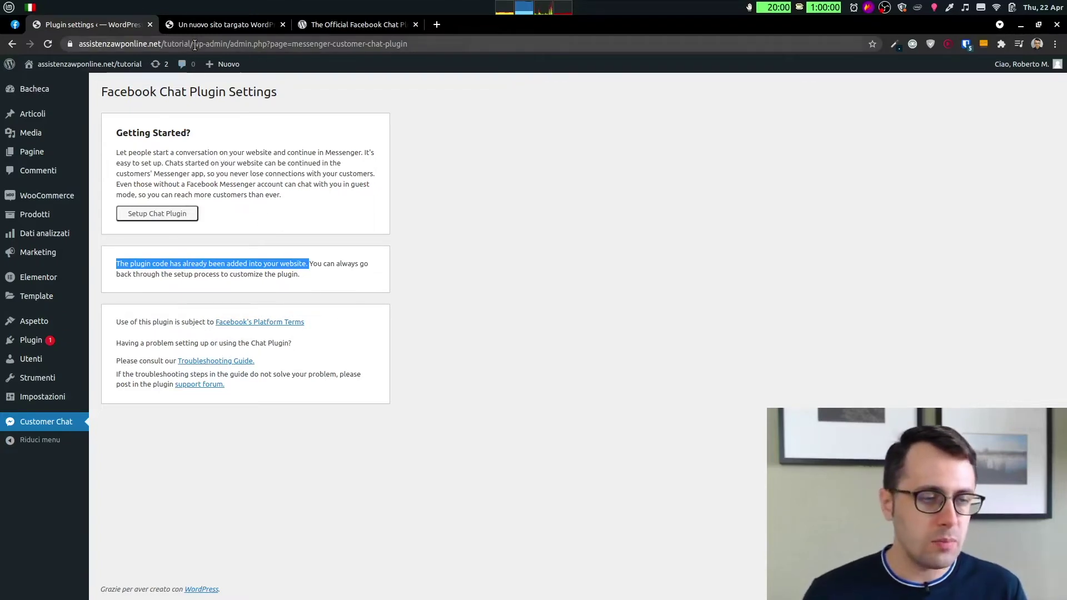
click(198, 26)
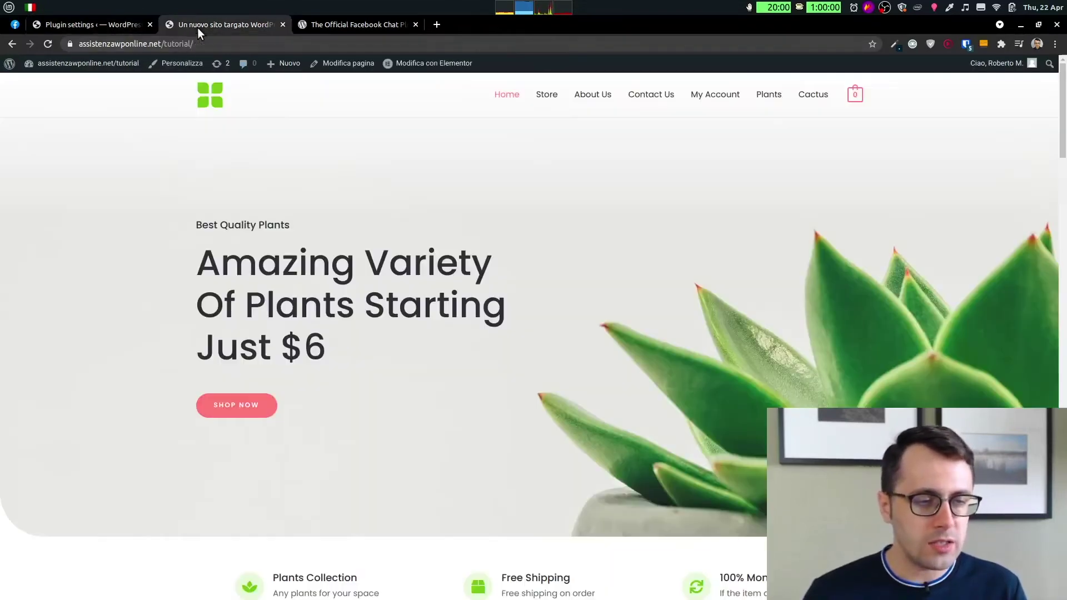
click(48, 43)
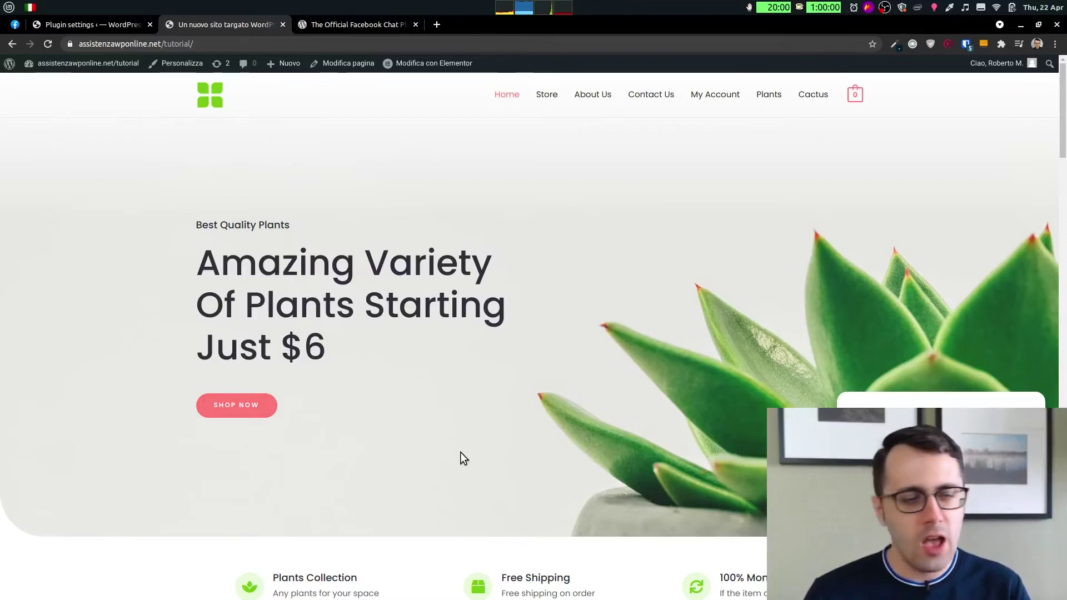
scroll(419, 428, down, 1)
scroll(480, 392, up, 1)
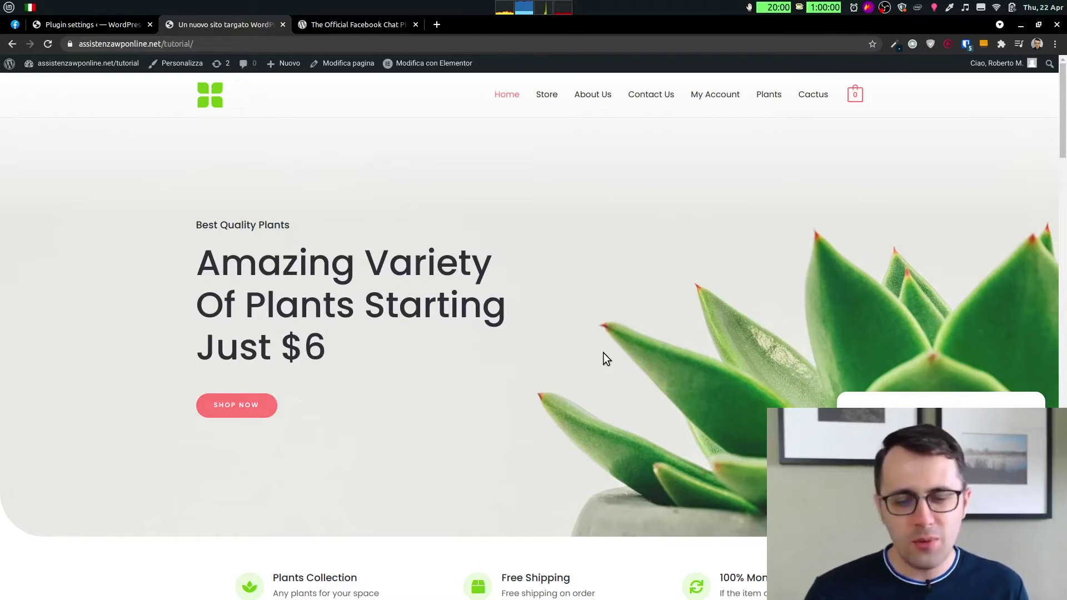
Step: Look over the Facebook Chat Plugin's details on its WordPress.org page again
click(342, 22)
scroll(333, 239, down, 4)
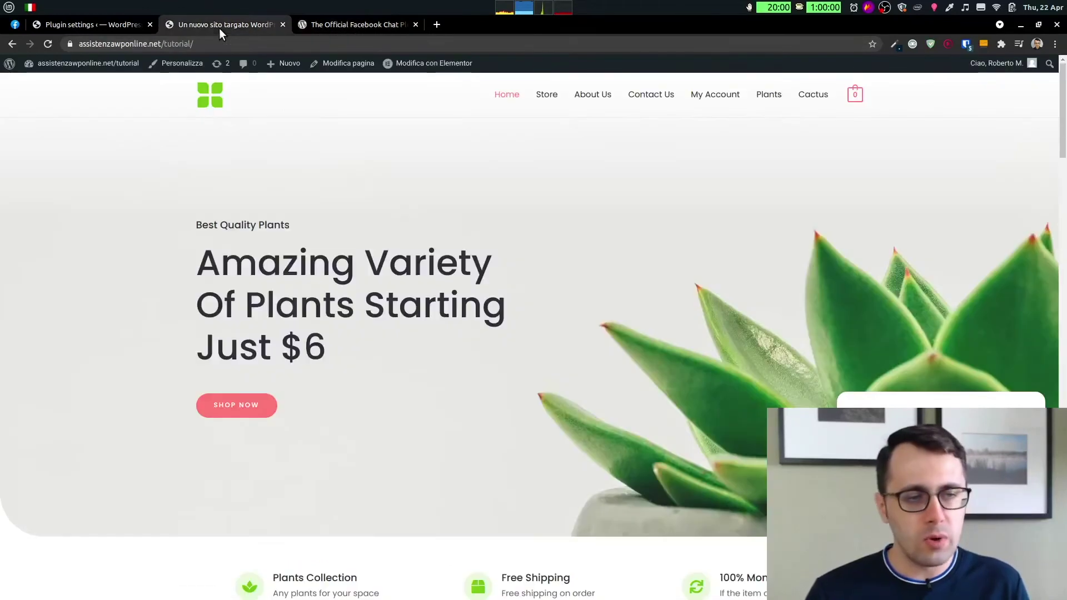
Step: Copy the tutorial site's address, open it in an incognito window to test the guest chat, and close the Facebook login pop-up
click(219, 26)
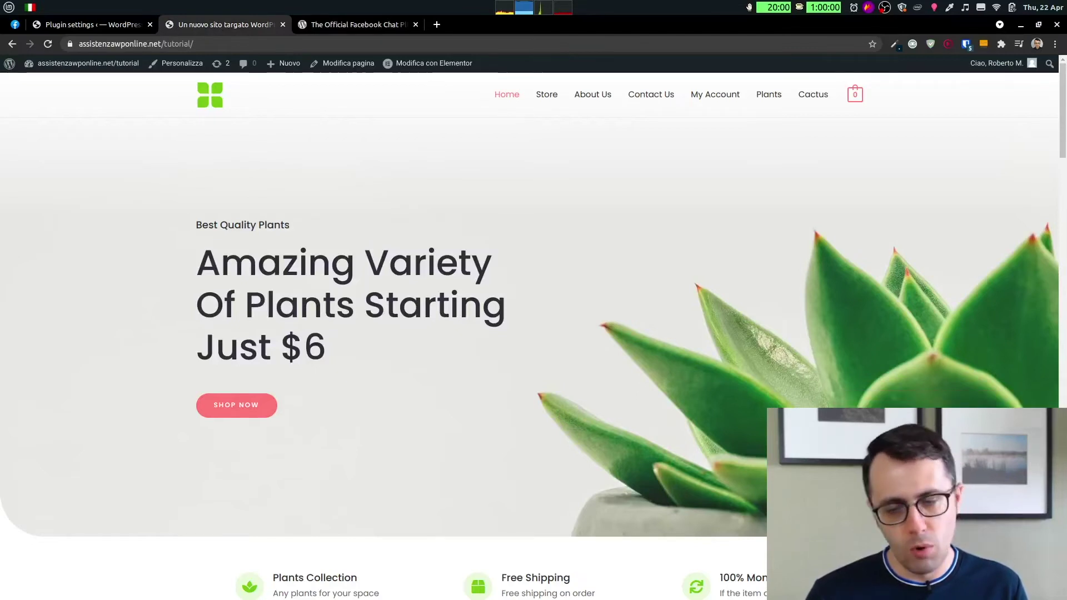
click(196, 43)
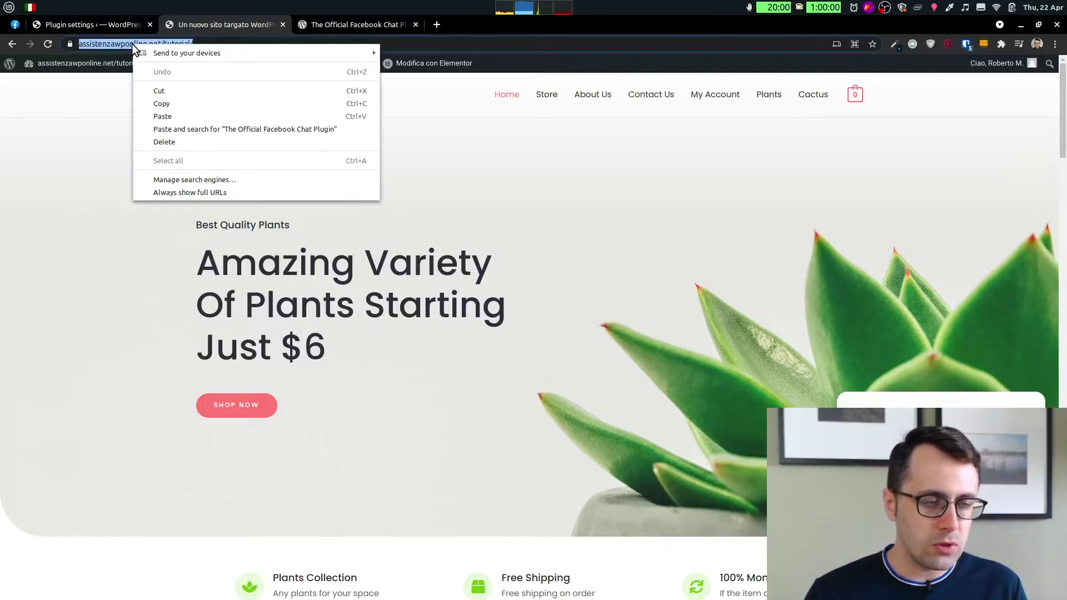
click(178, 104)
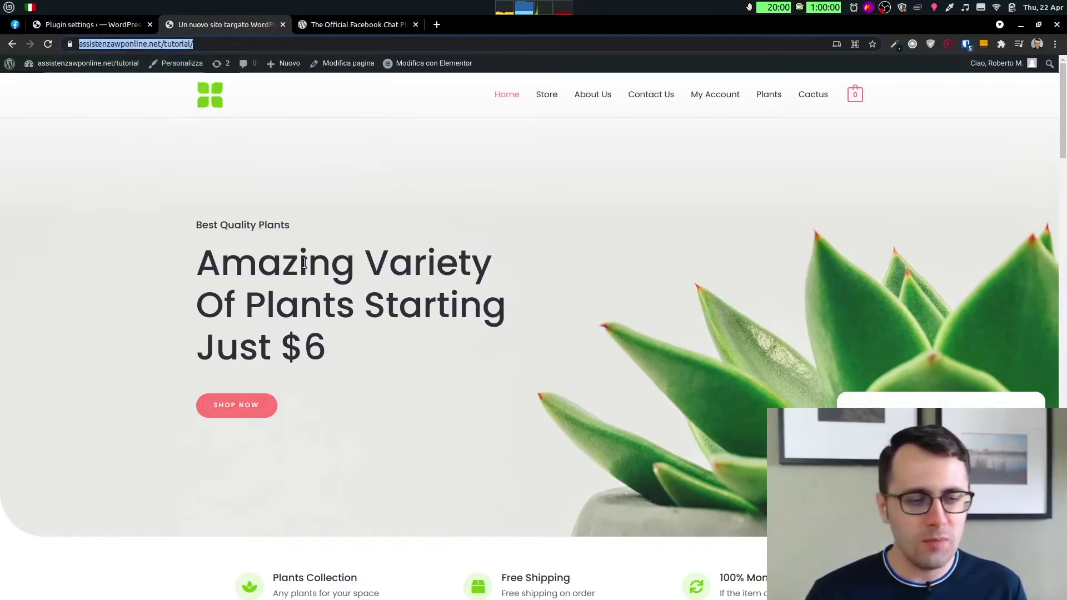
scroll(333, 256, down, 1)
scroll(377, 323, up, 1)
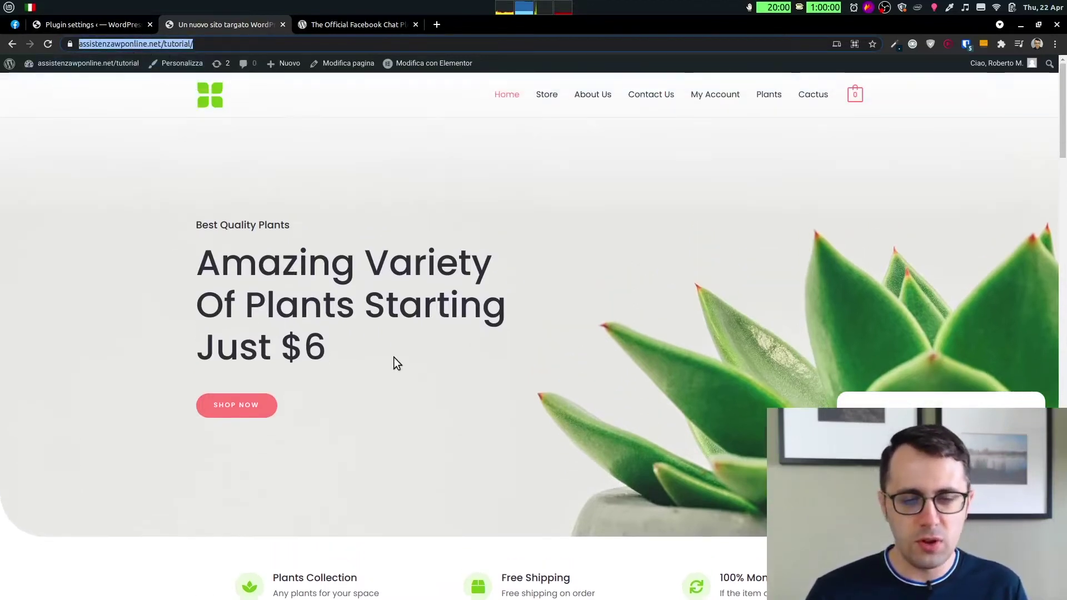
key(ctrl+shift+n)
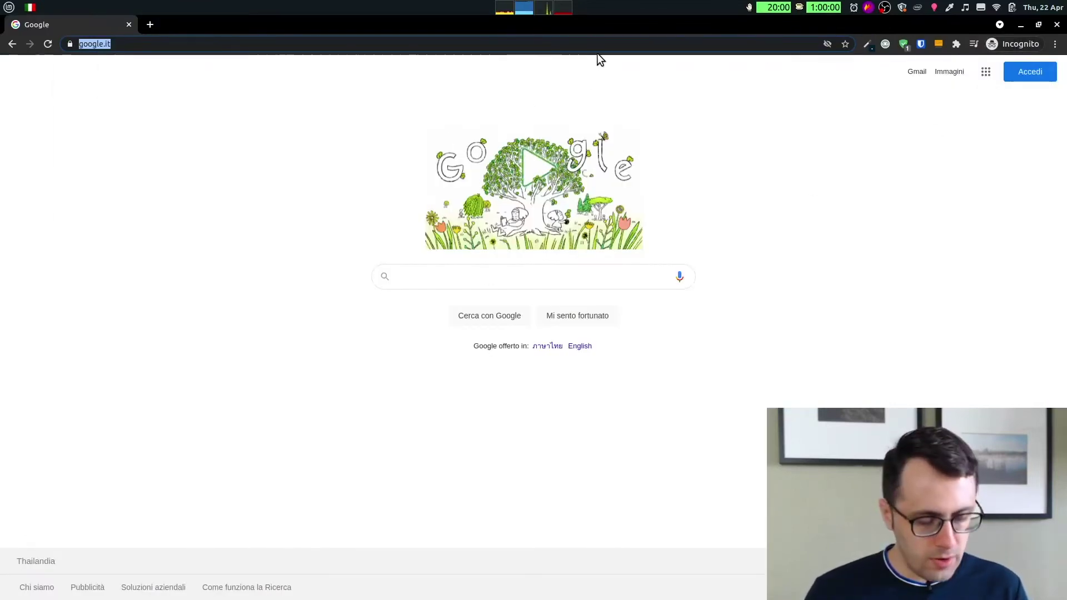
key(ctrl+v)
key(Return)
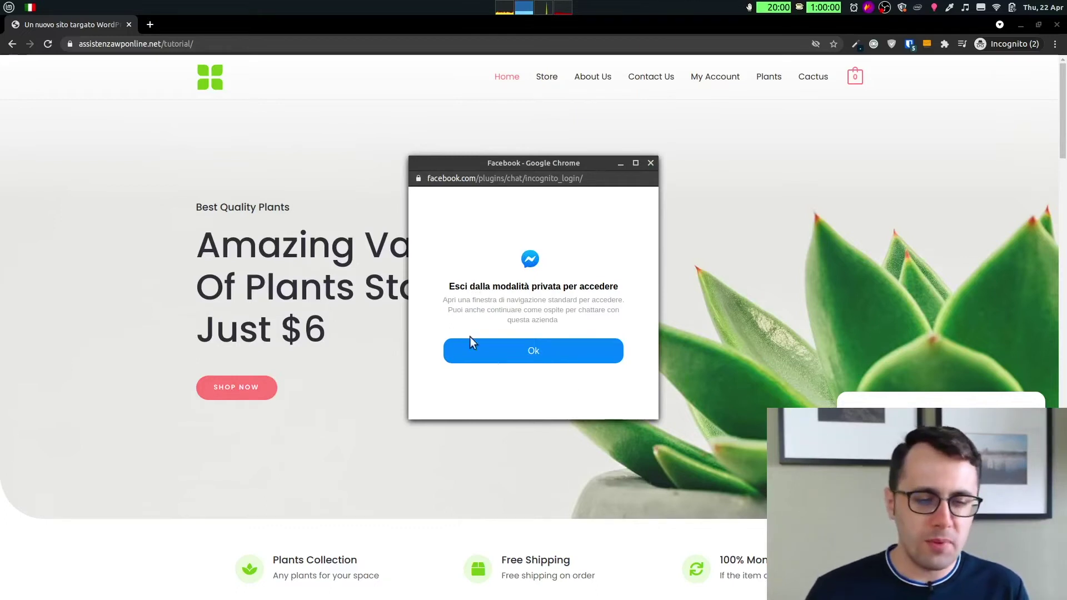
click(650, 163)
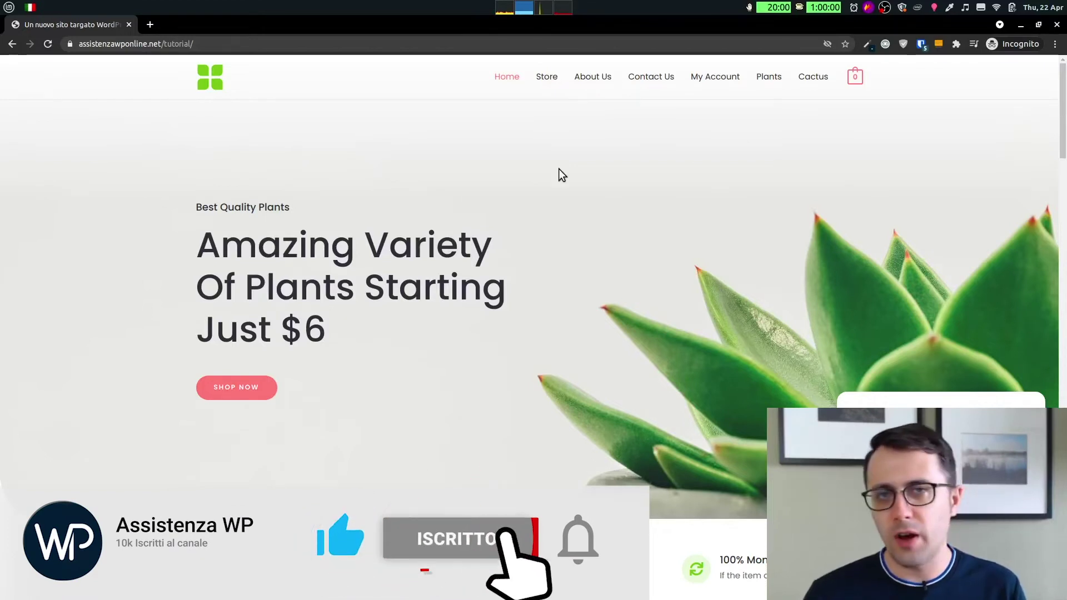
Step: Reload the tutorial site in the normal window, minimise and reopen its chat, and check the Facebook page for the test message
key(alt+Tab)
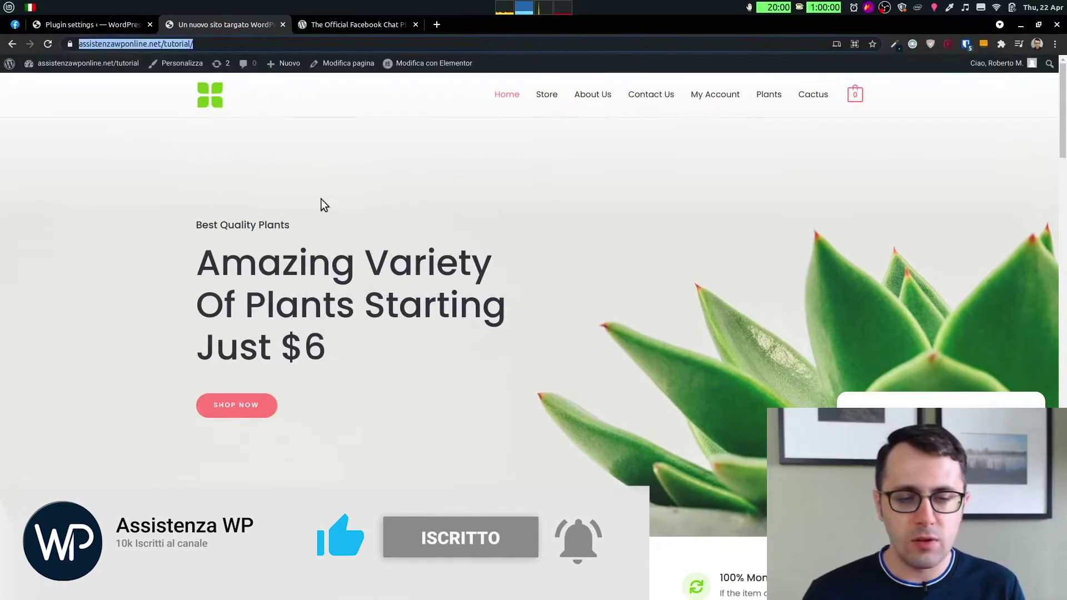
key(Return)
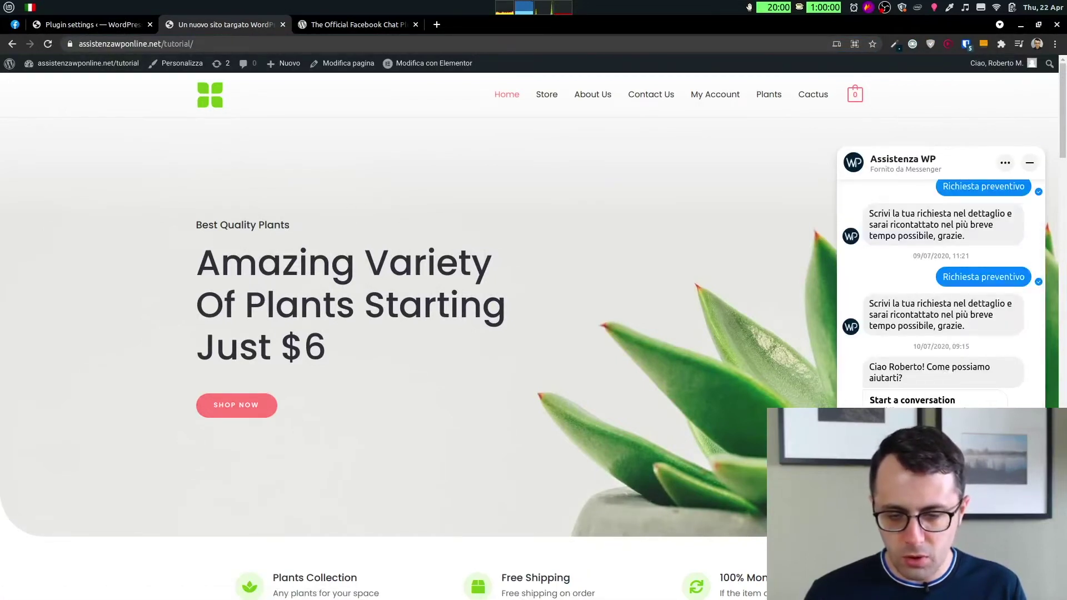
click(1030, 163)
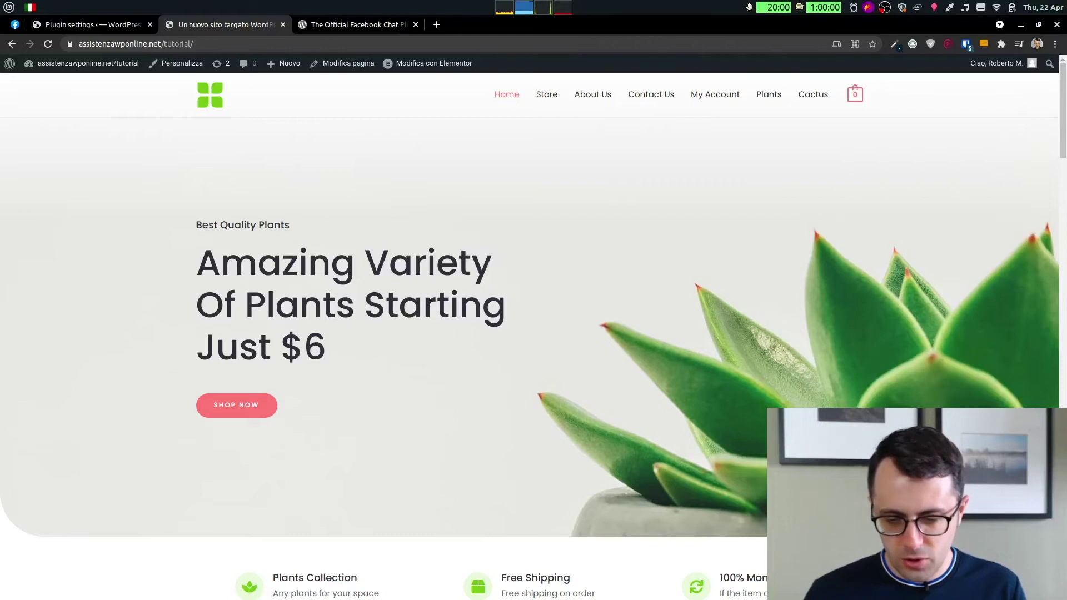
click(1028, 567)
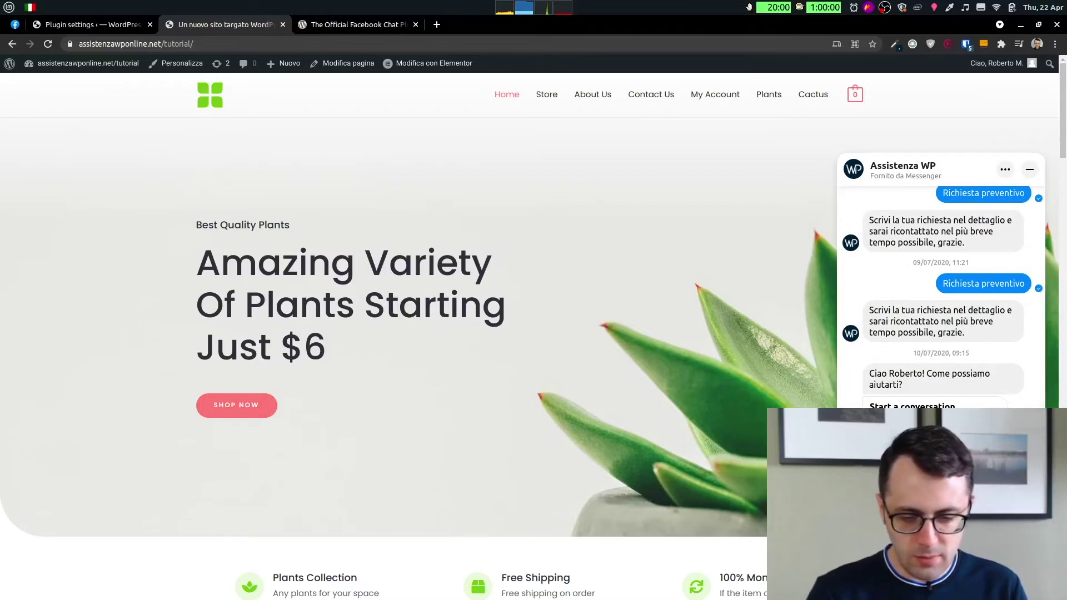
scroll(942, 296, down, 1)
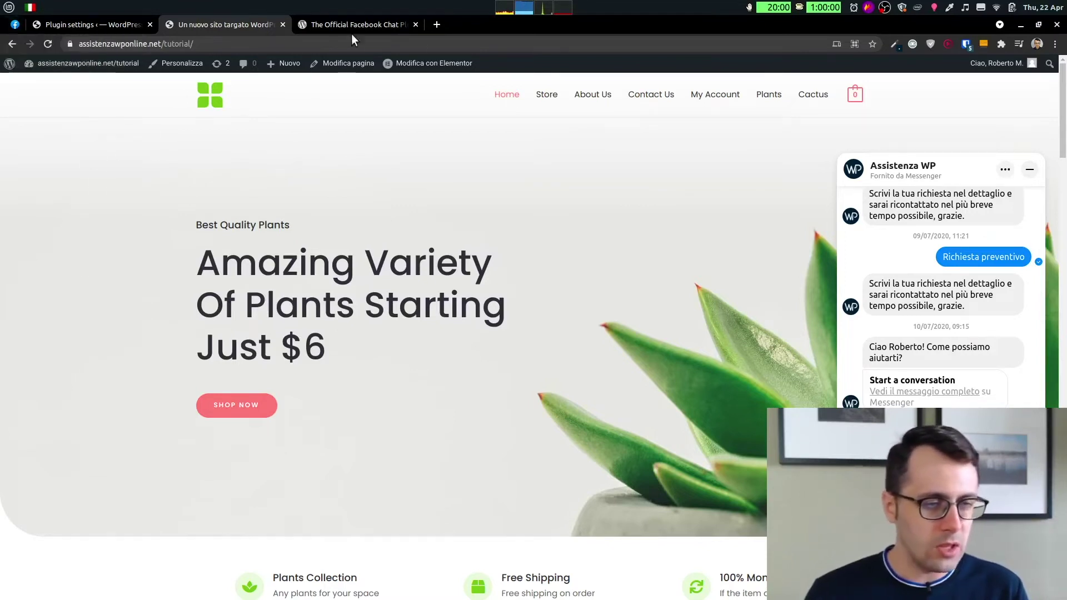
click(15, 25)
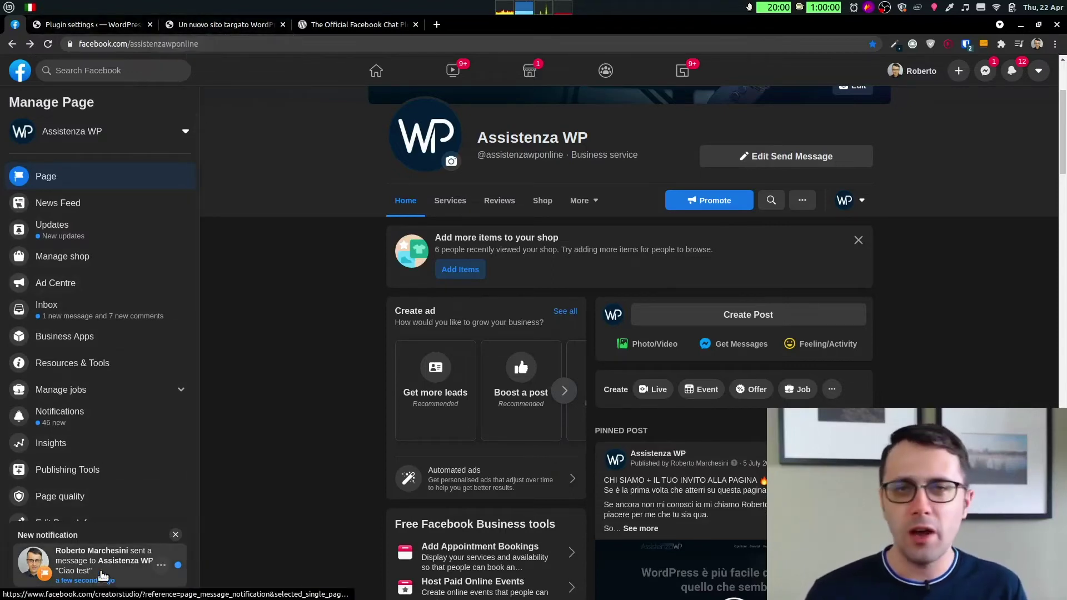
Step: Revisit the chat plugin settings and tutorial site, and look over the header of The Official Facebook Chat Plugin's WordPress.org page
click(127, 27)
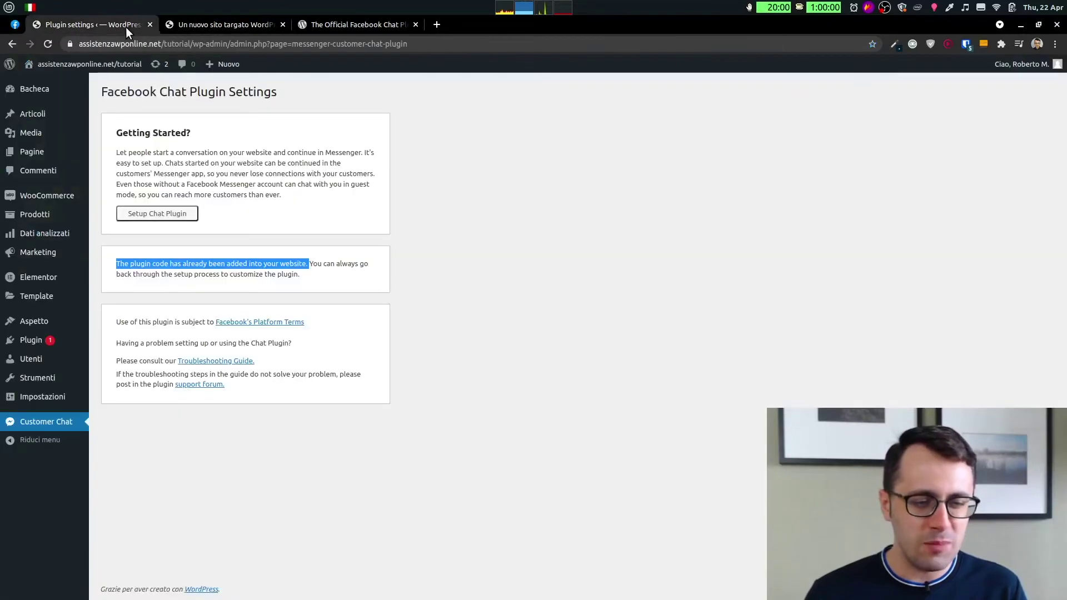
click(331, 23)
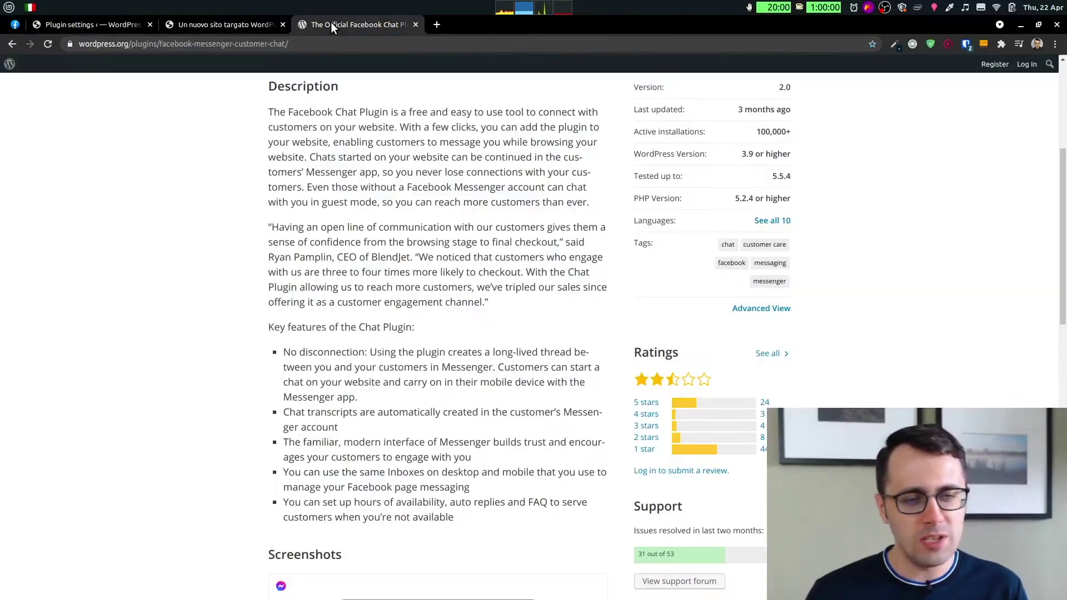
click(229, 19)
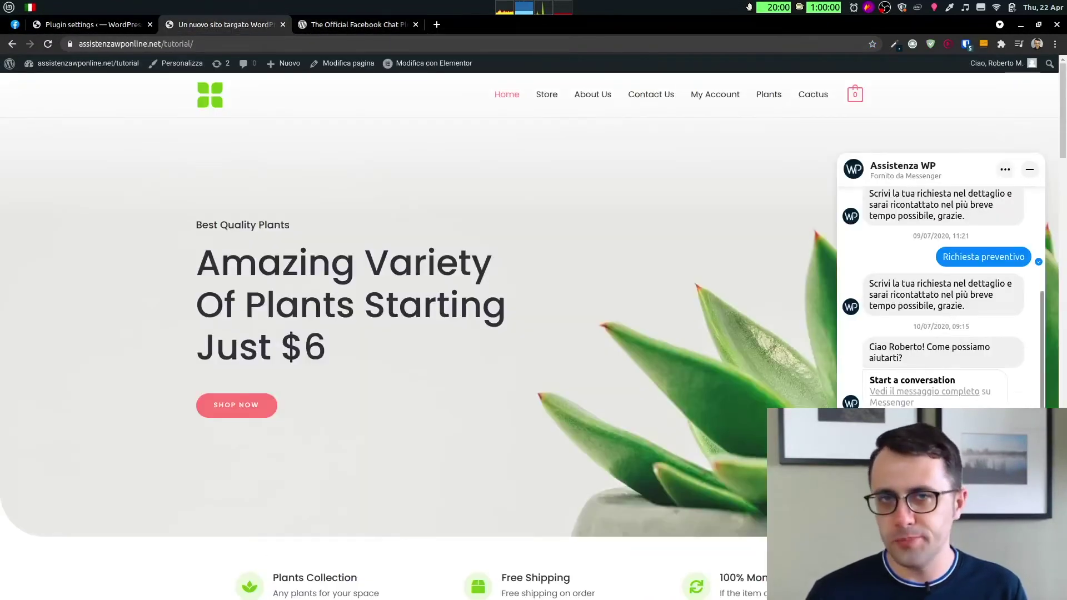
click(353, 25)
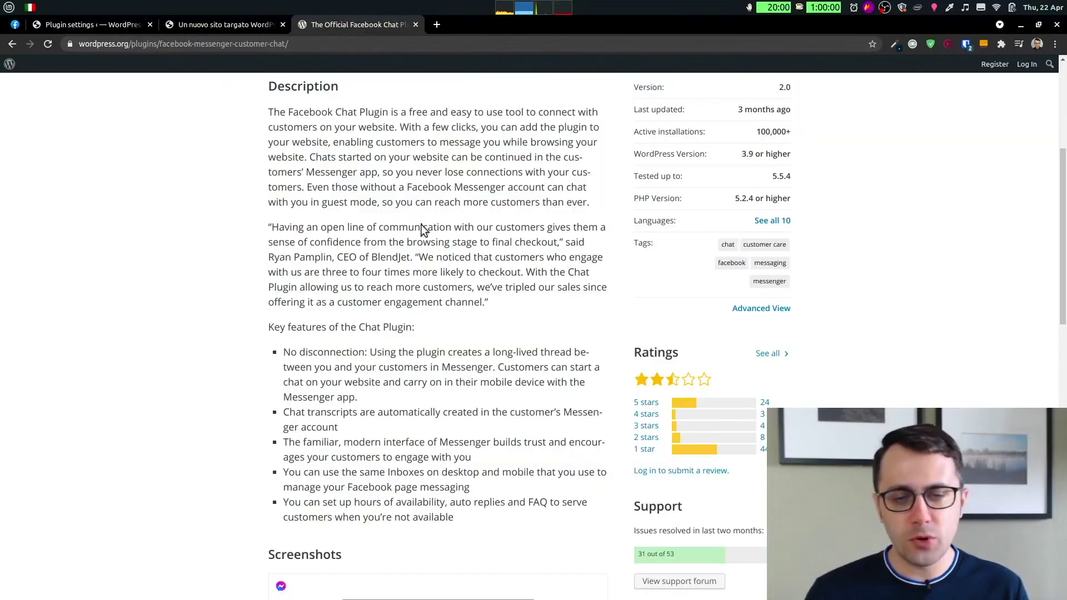
scroll(422, 230, up, 5)
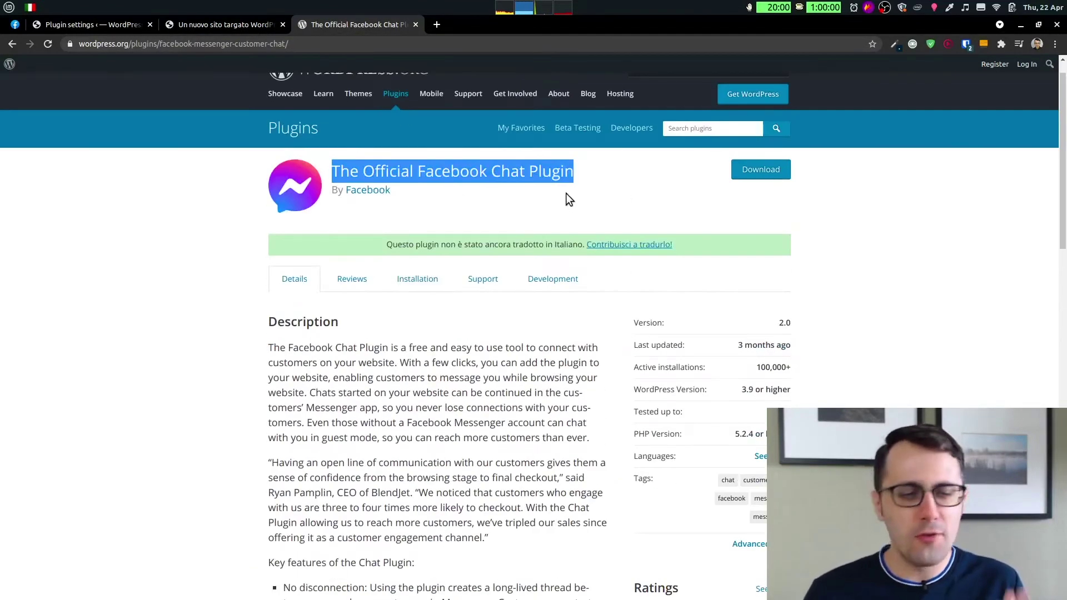
click(421, 216)
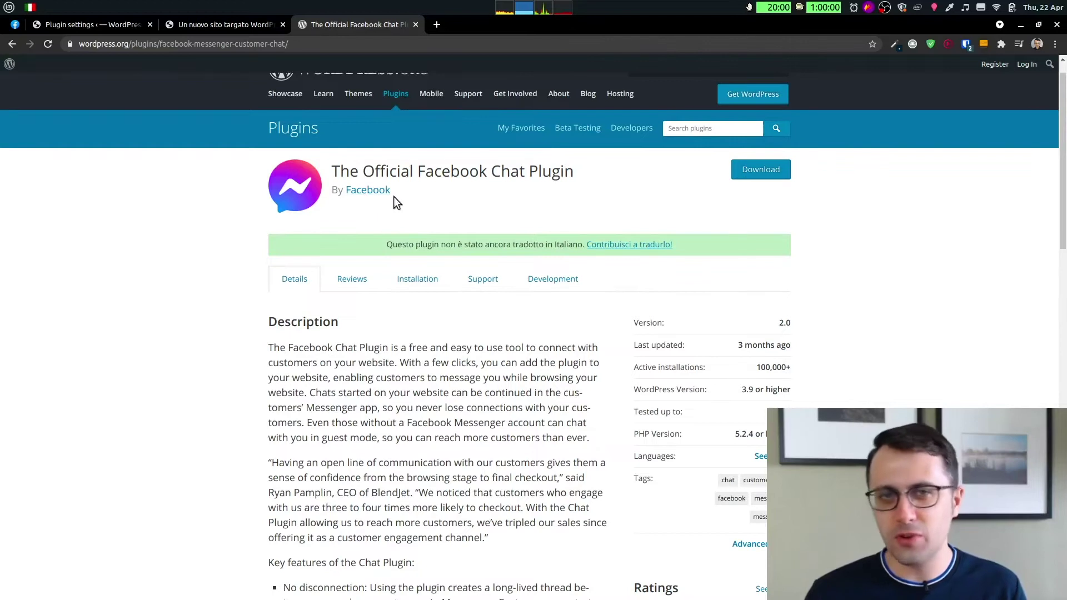
Step: Deactivate the official Facebook chat plugin in the tutorial site's installed plugins, and delete it along with its data
click(98, 25)
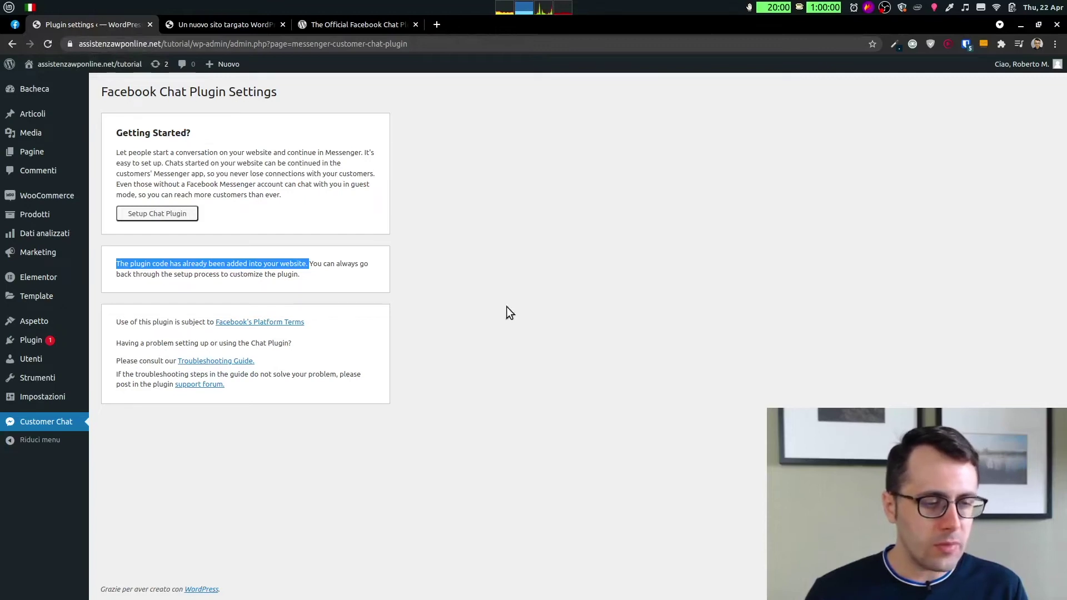
mouse_move(31, 340)
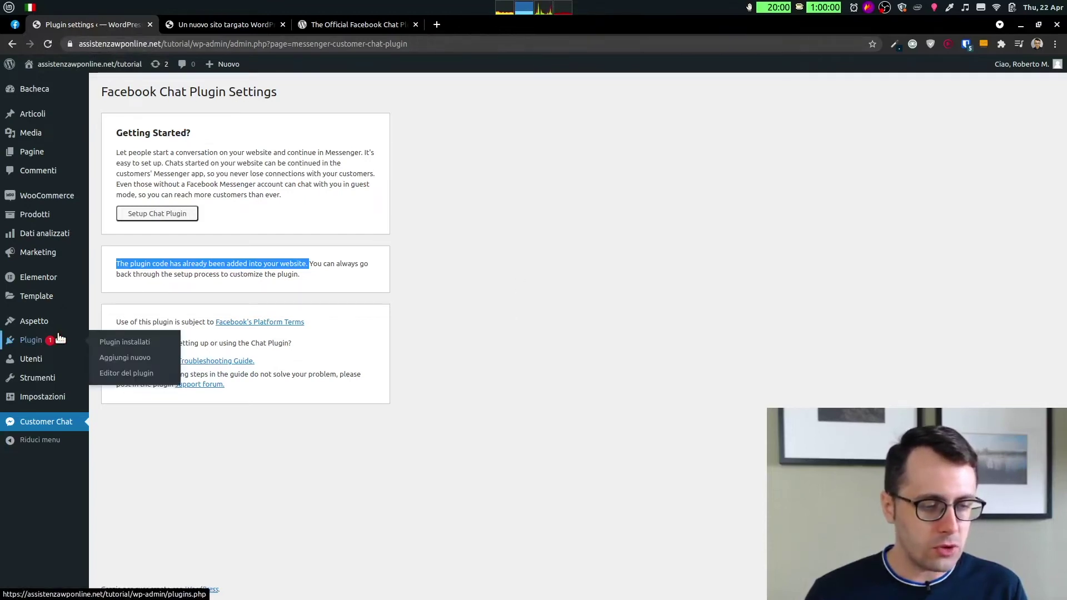
click(43, 341)
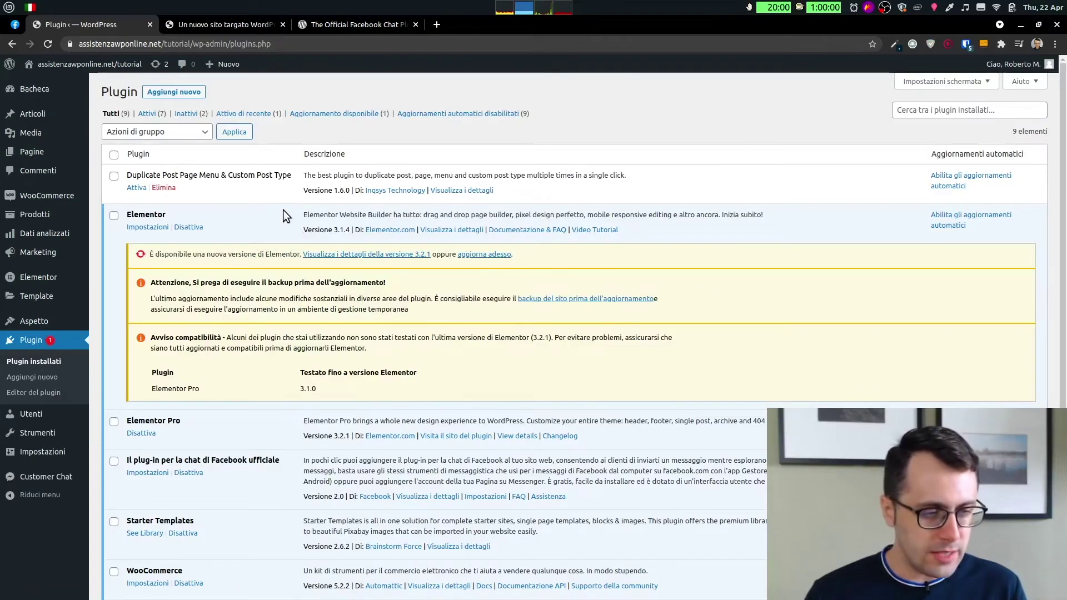
scroll(282, 209, down, 5)
click(190, 324)
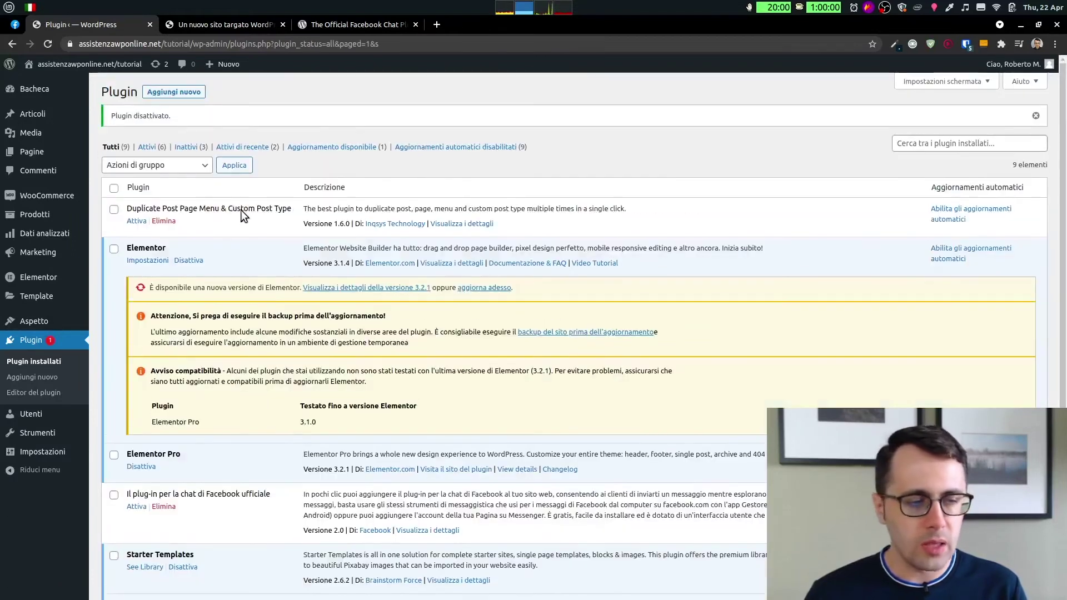
scroll(226, 223, down, 10)
click(164, 271)
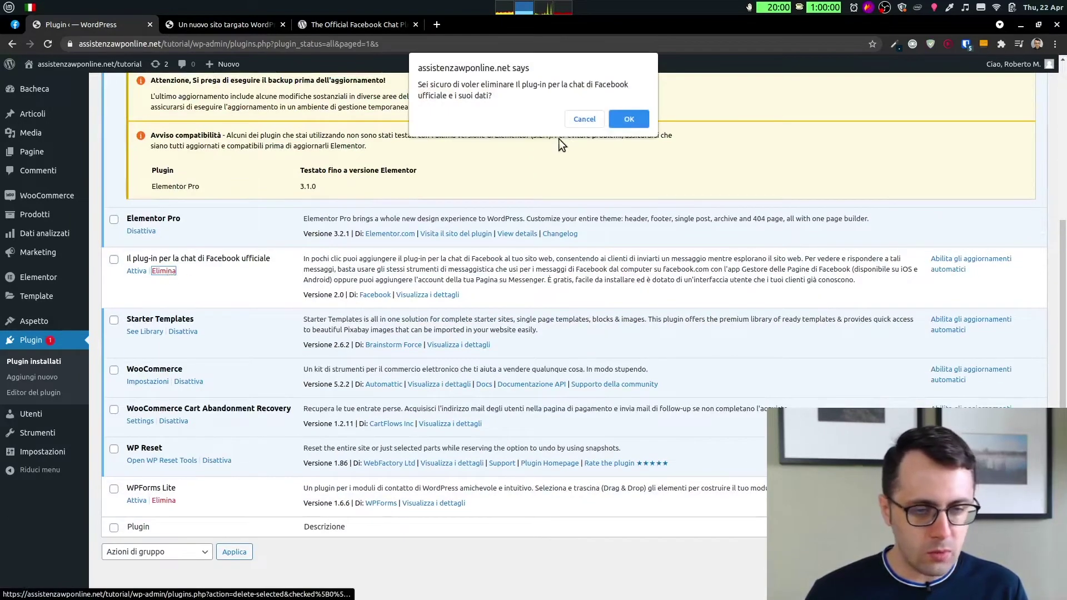
click(628, 112)
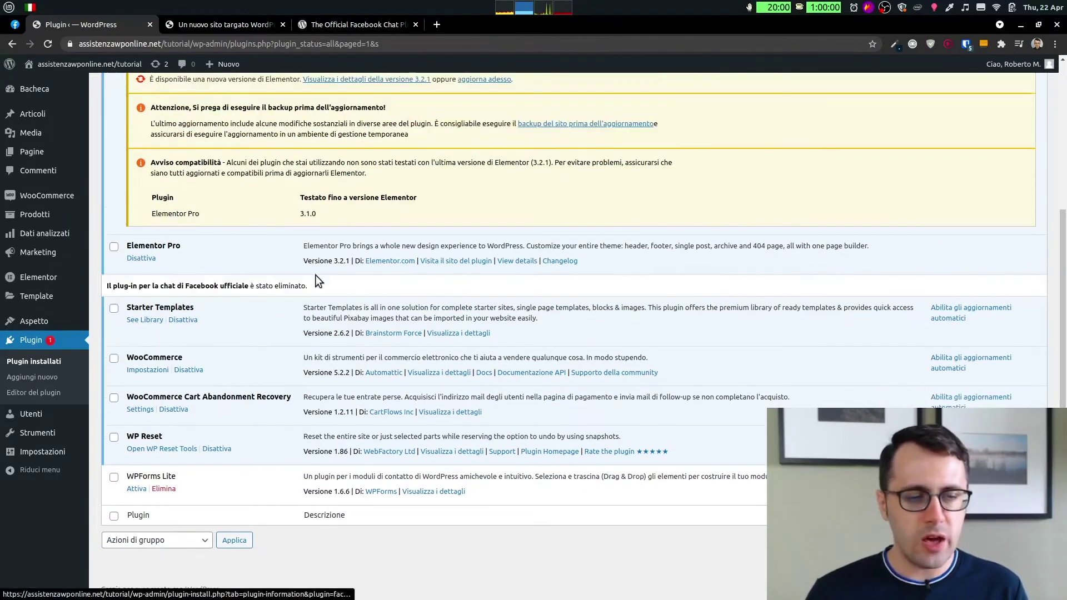
Step: Reload the tutorial site's home page and check whether the chat widget still appears
click(213, 25)
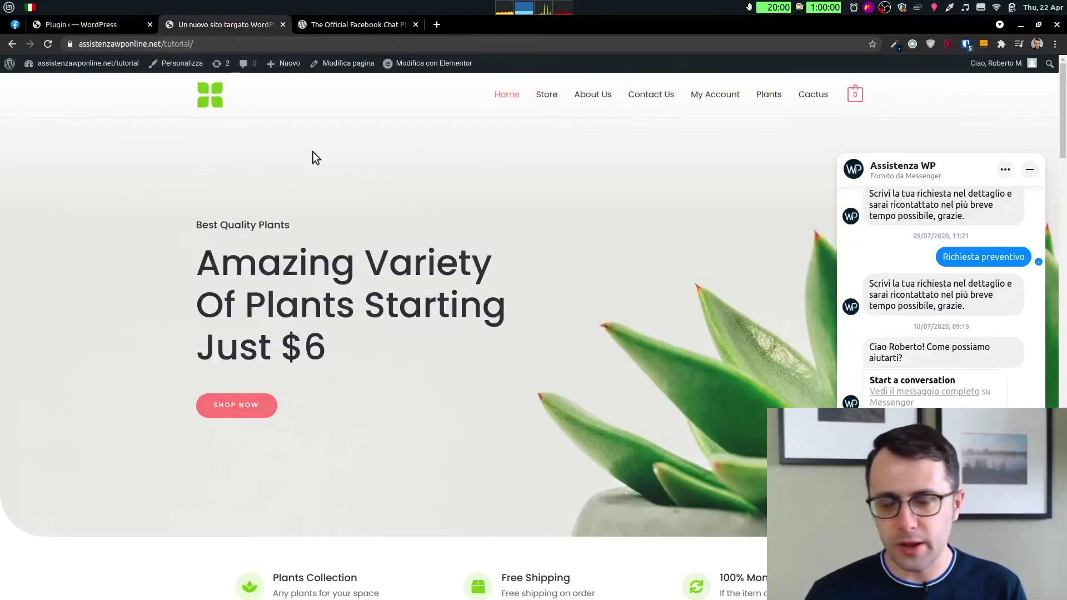
click(49, 42)
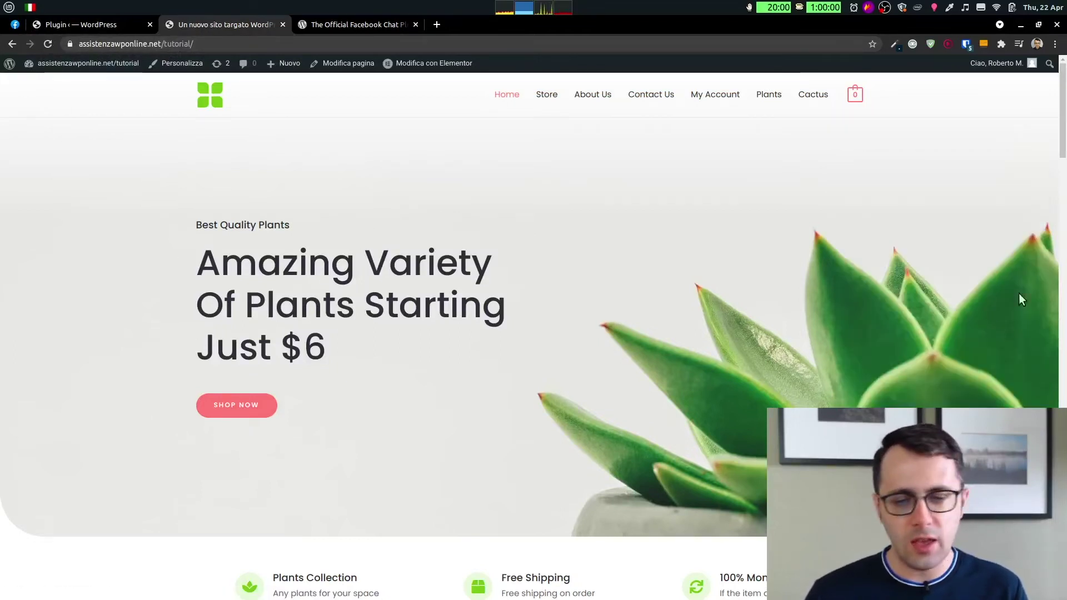
scroll(400, 308, down, 3)
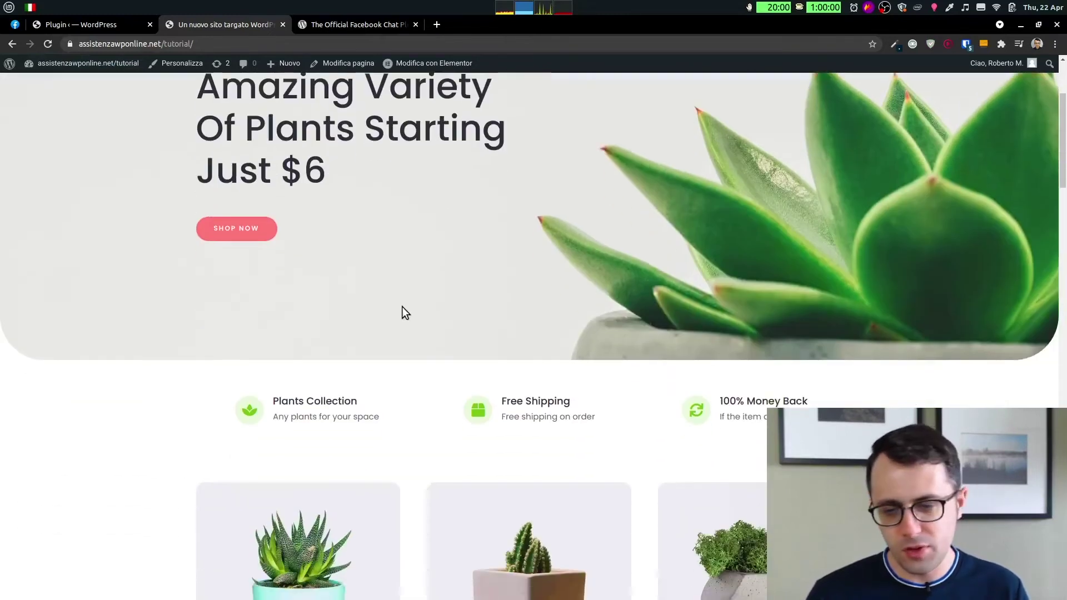
scroll(402, 306, up, 3)
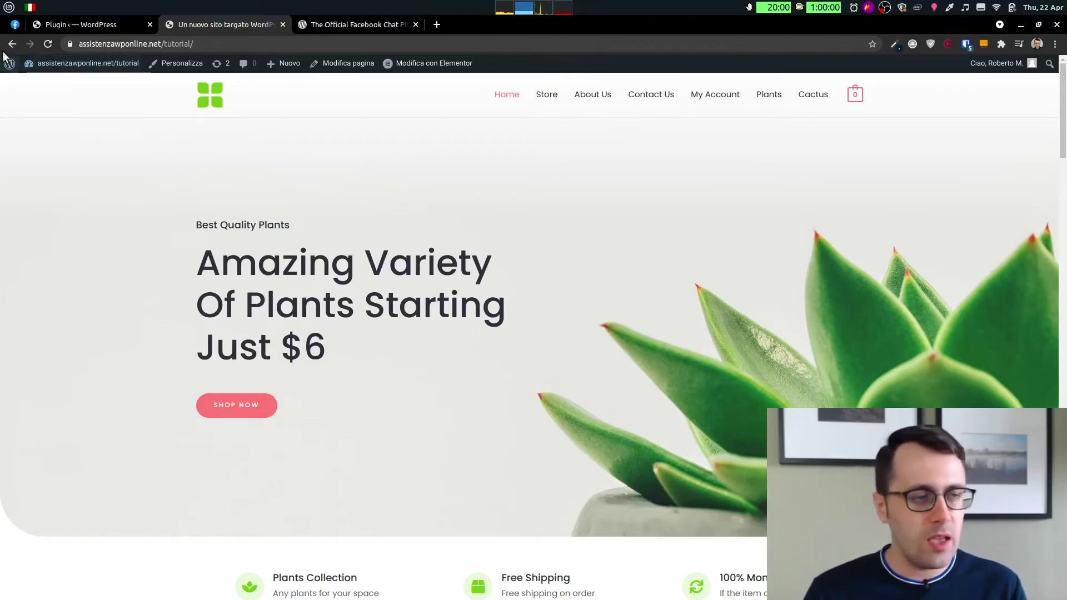
Step: Open the Assistenza WP Facebook page's messaging settings and find the option to add Messenger to a website
click(15, 25)
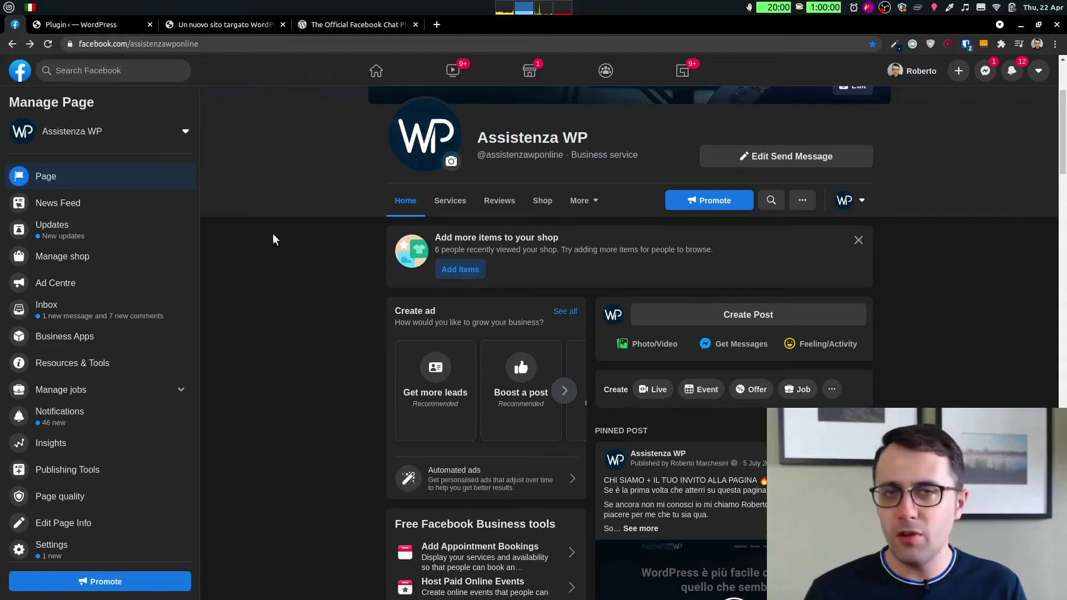
scroll(264, 318, up, 3)
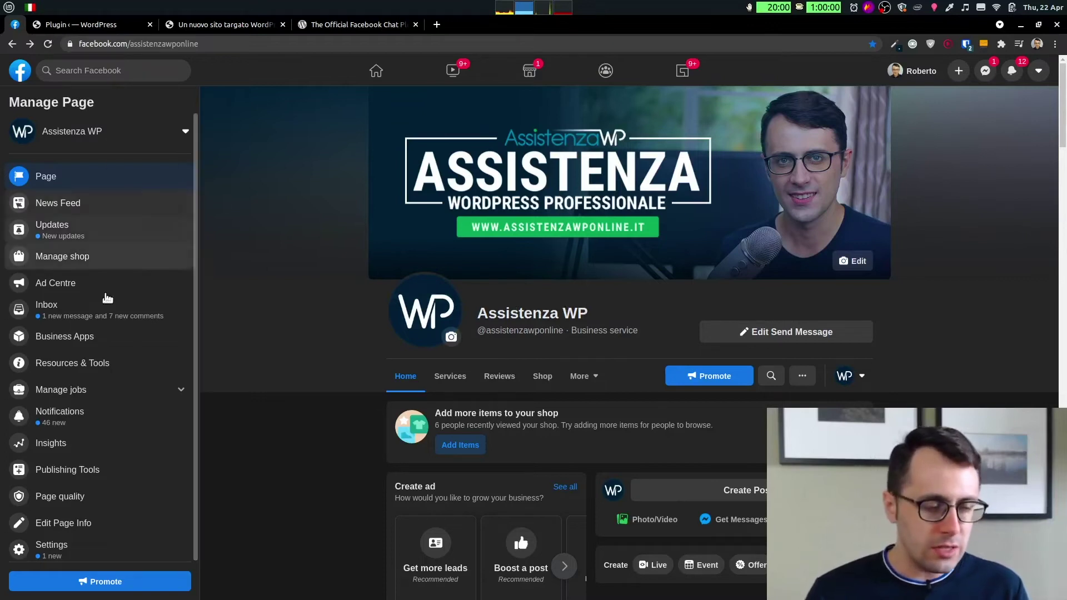
click(61, 552)
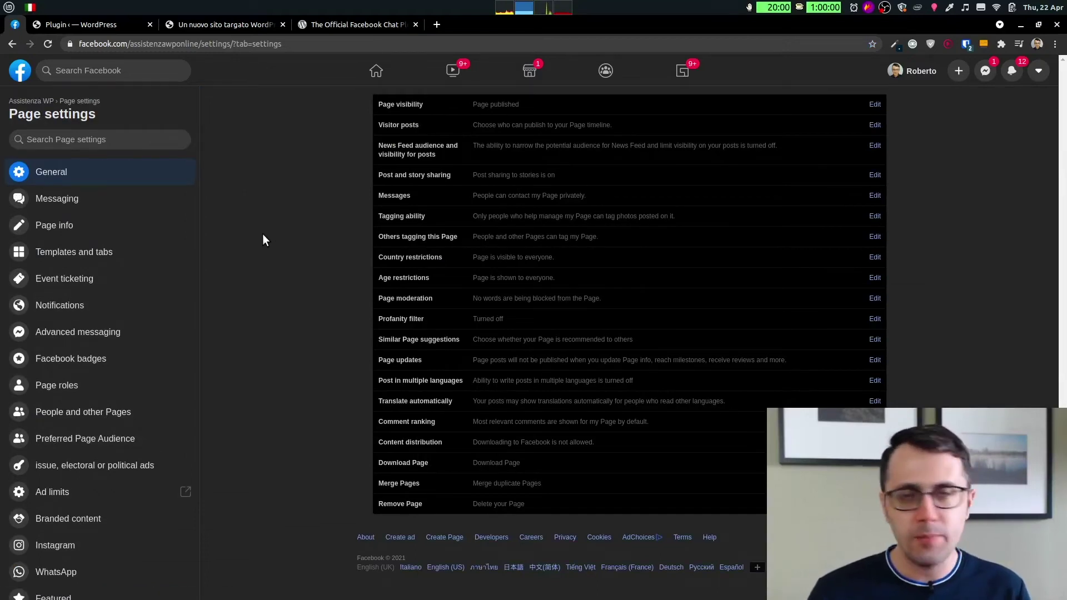
click(71, 207)
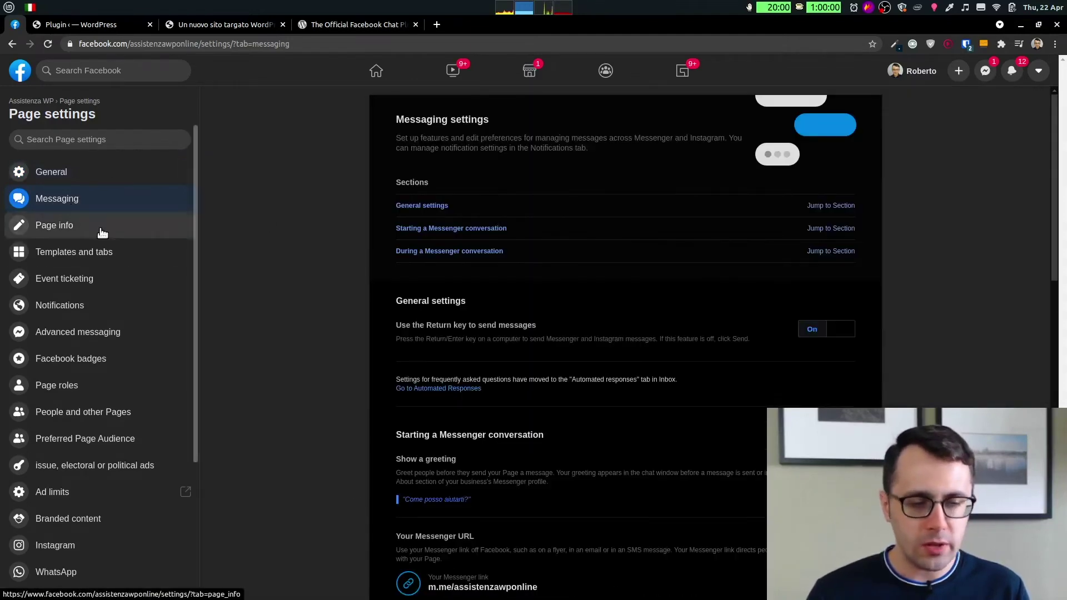
scroll(295, 201, down, 1)
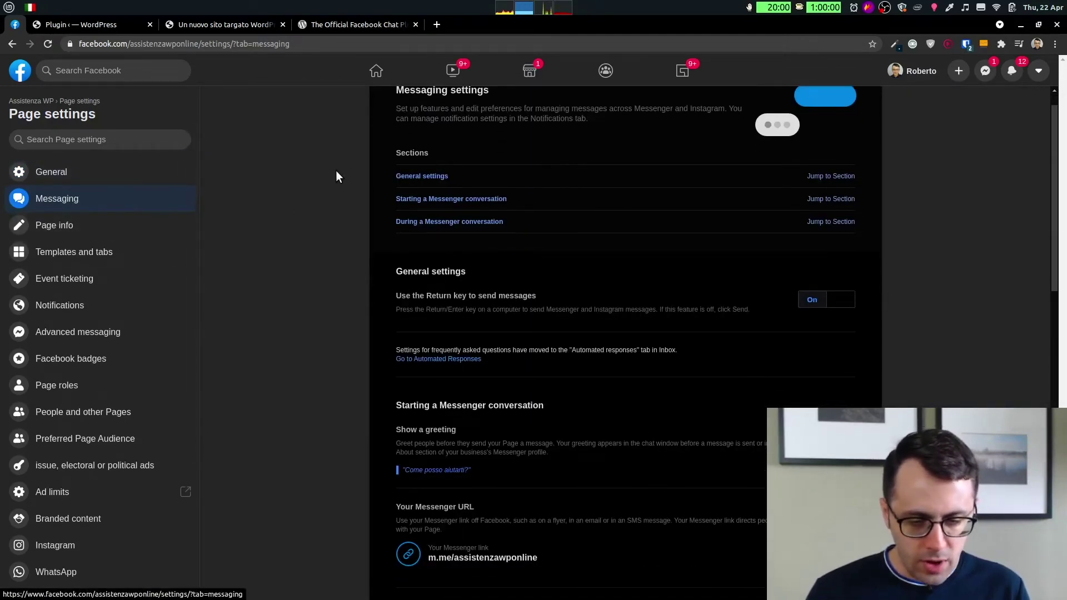
scroll(335, 173, down, 4)
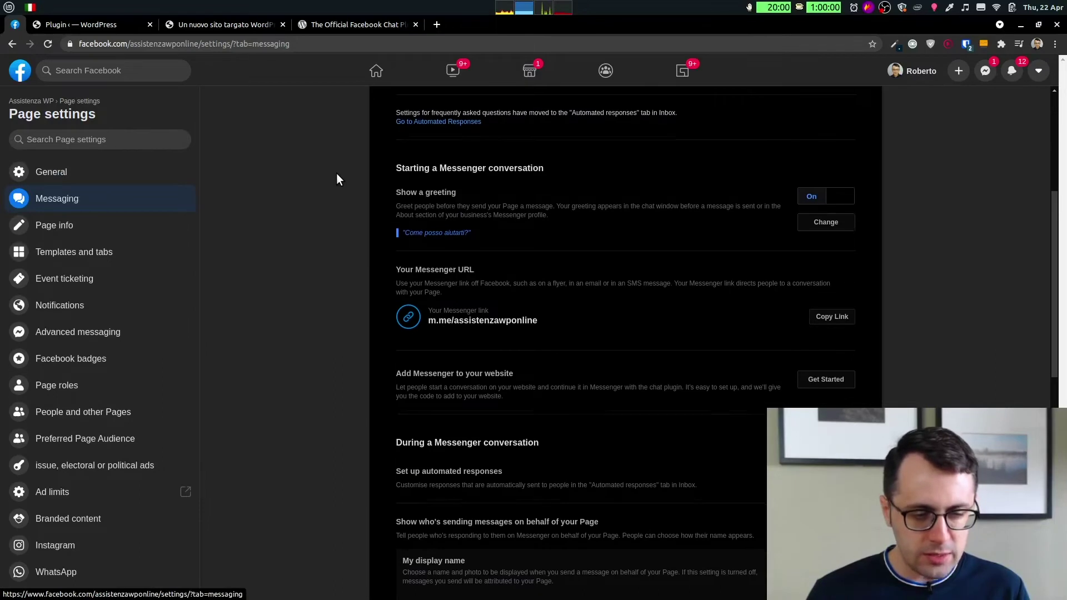
Step: Start adding Messenger to the website from the page's messaging settings, and dismiss the Chat plugin introduction
scroll(573, 330, down, 2)
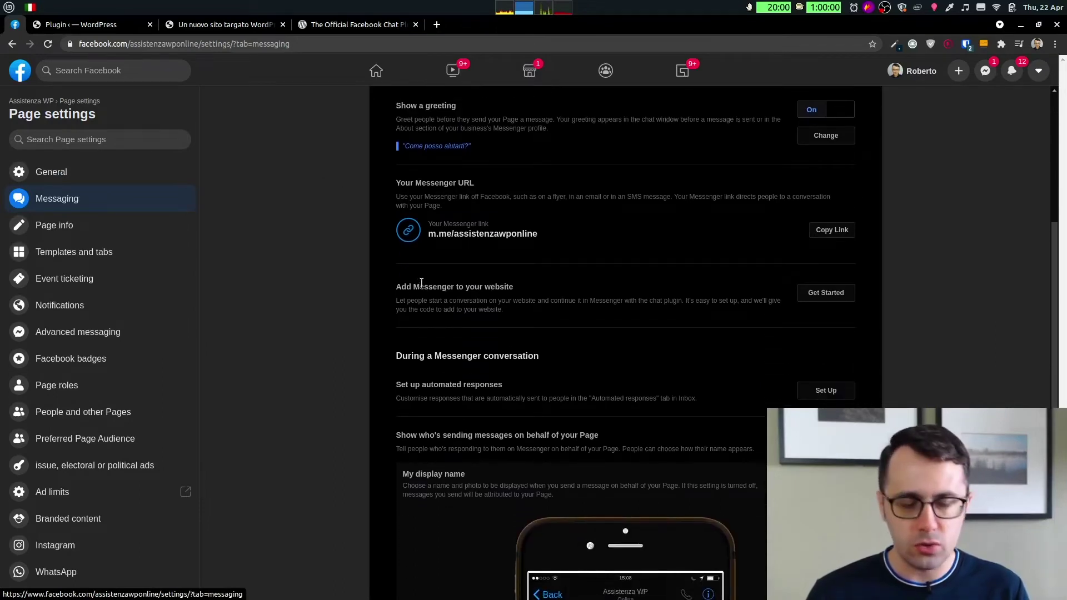
drag(394, 289, 483, 294)
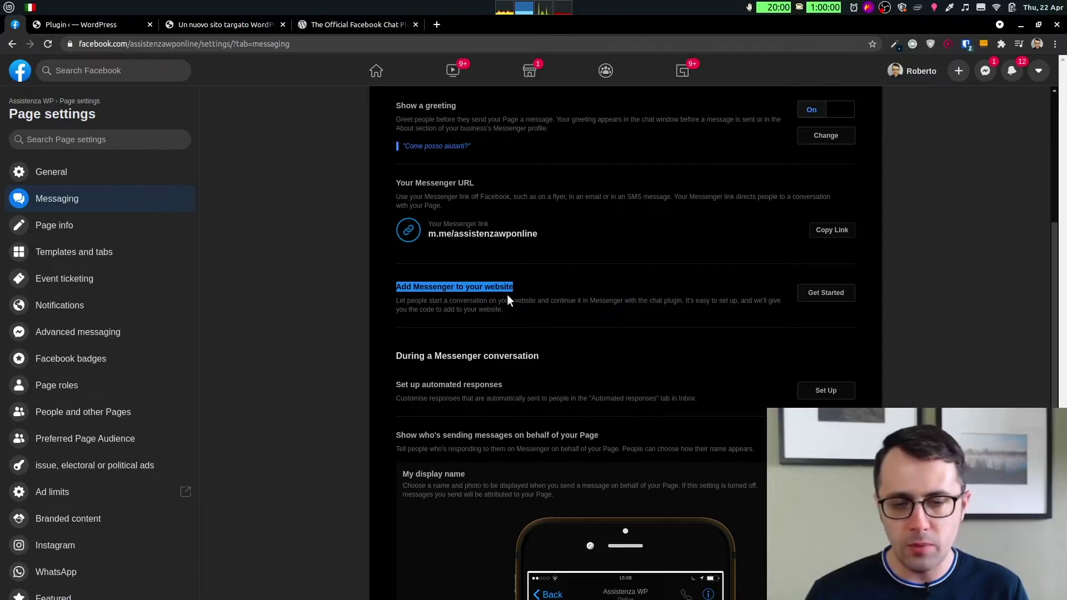
click(815, 302)
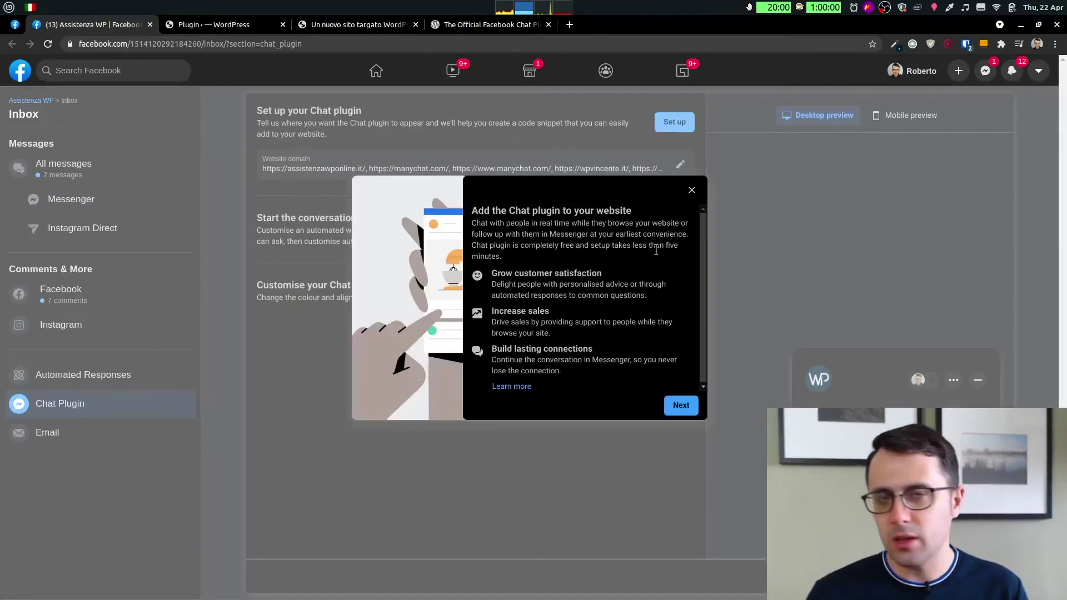
click(692, 190)
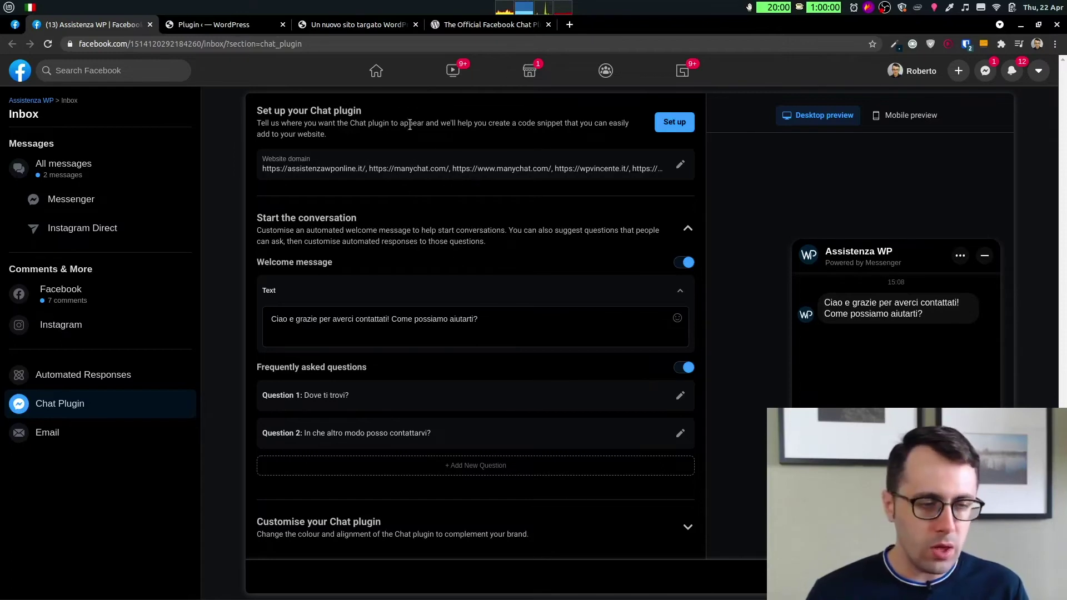
Step: Review the Chat plugin's website domain list against the tutorial site's domain, assistenzawponline.net, and close the list without changes
click(681, 166)
scroll(448, 253, down, 3)
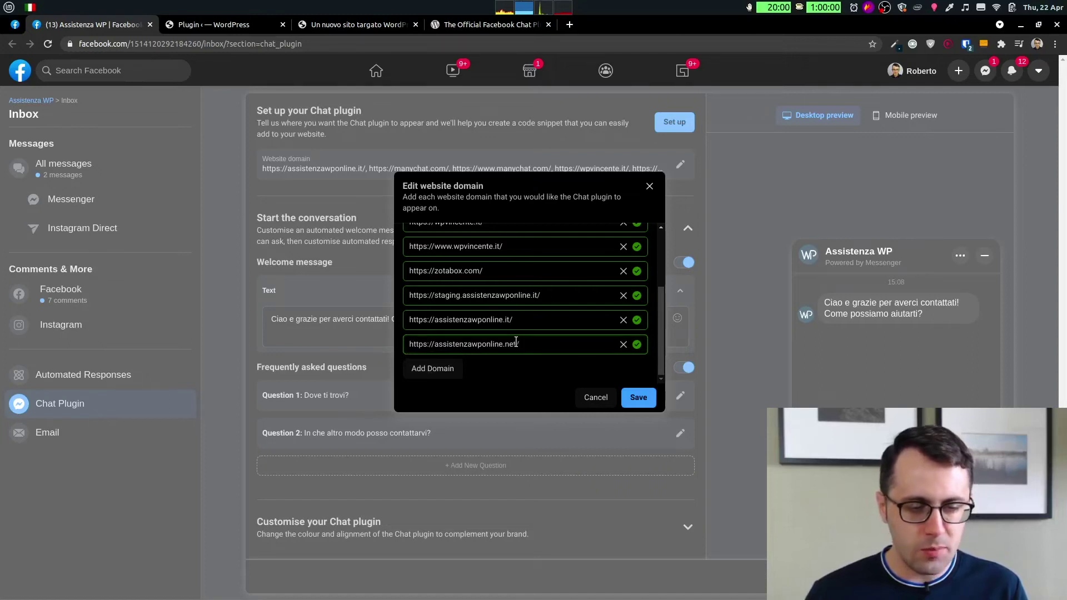
click(230, 21)
drag(168, 44, 92, 30)
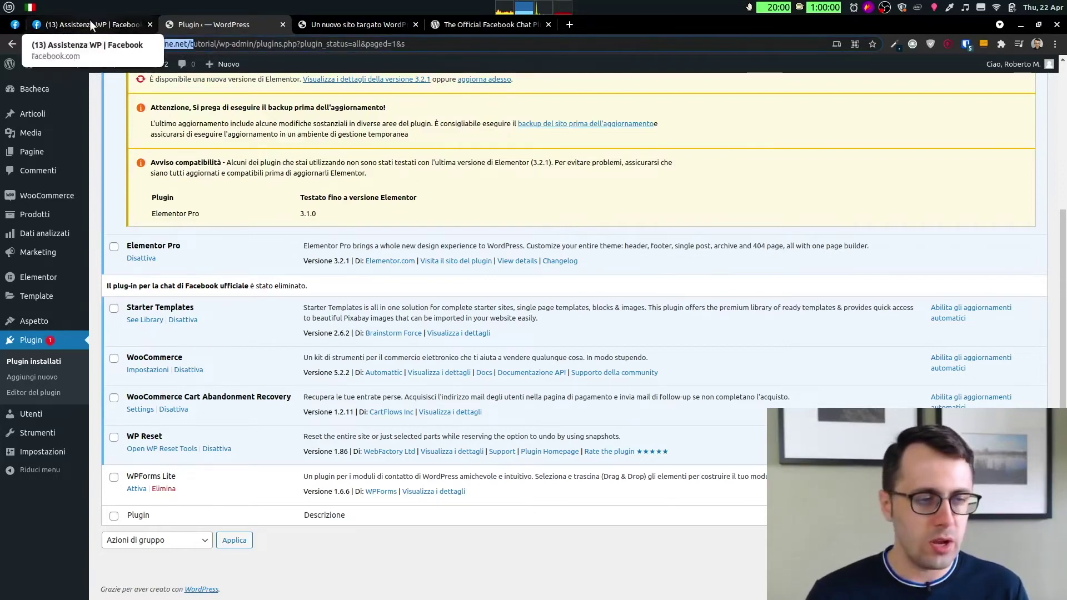
click(88, 23)
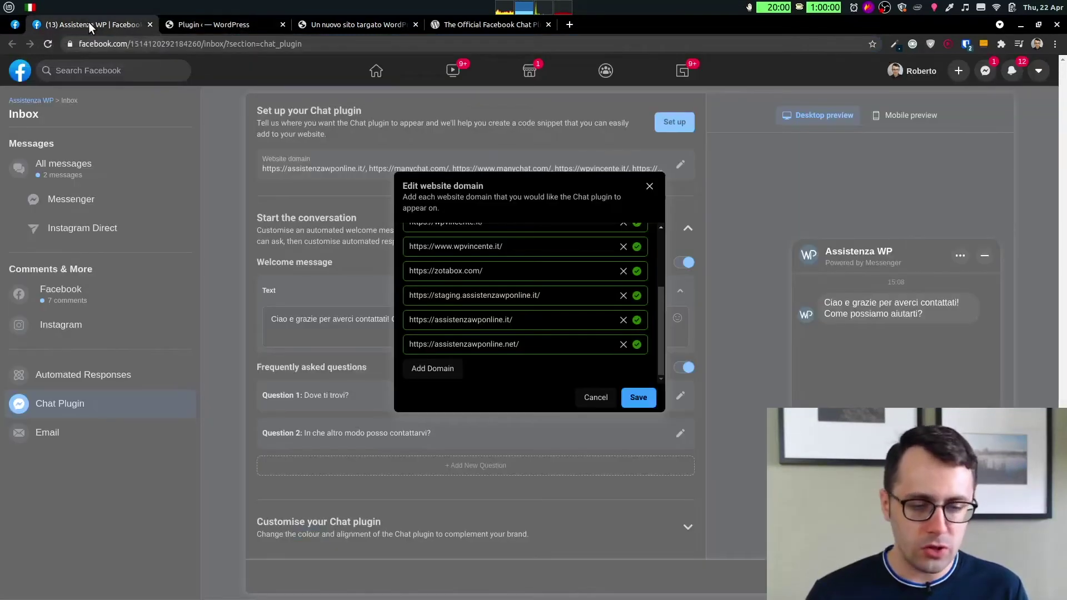
click(596, 398)
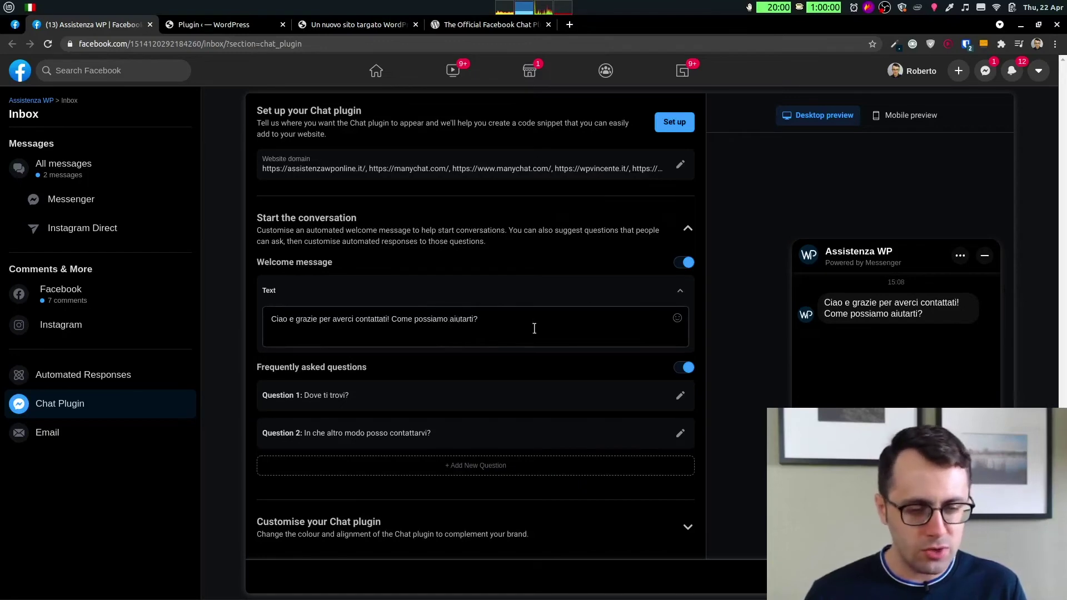
Step: Review the Chat plugin's welcome message text and compare its mobile and desktop previews
click(491, 329)
key(ctrl+a)
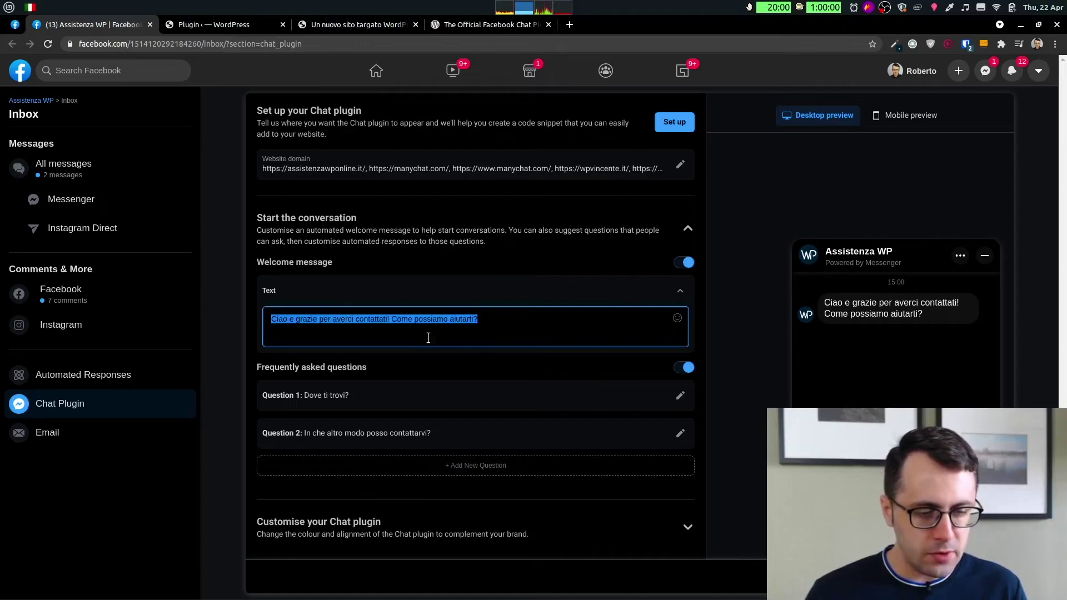
click(897, 118)
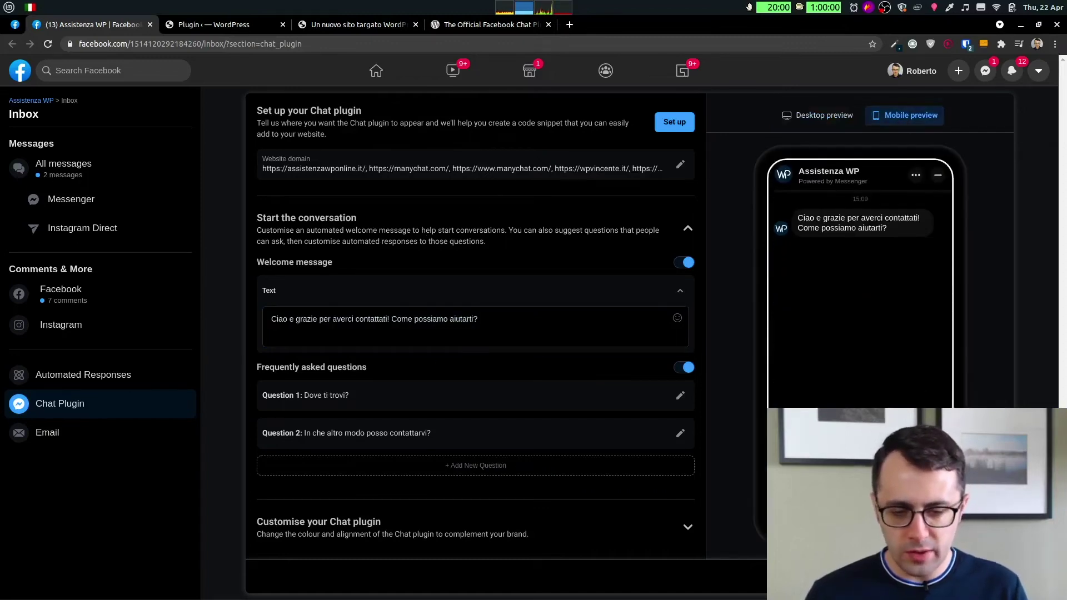
click(809, 118)
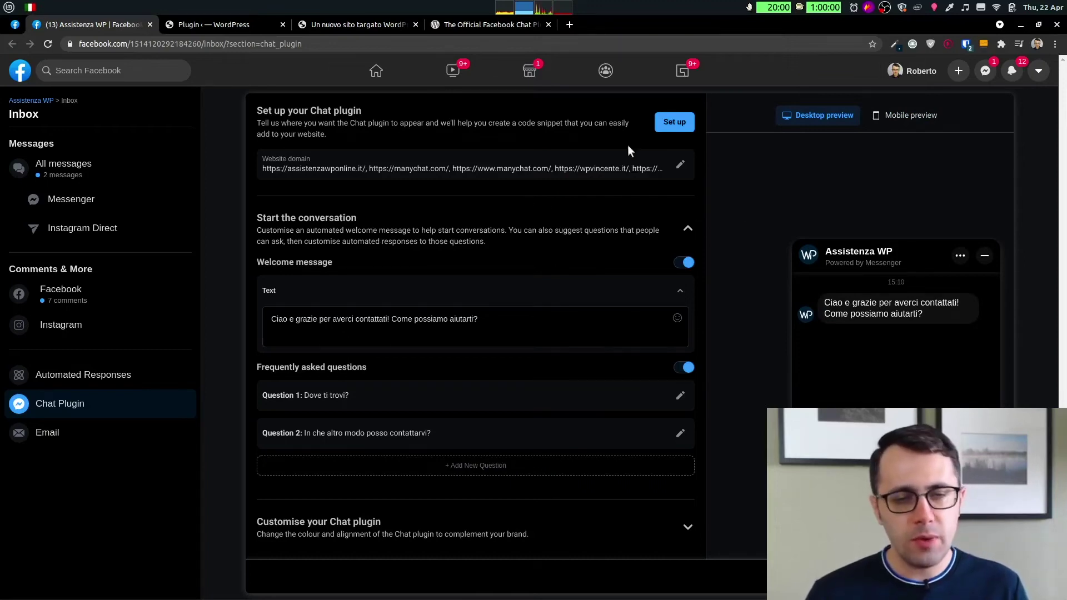
Step: Run the Chat plugin setup with Italiano as the language, keep the listed domains, and copy the code snippet
click(680, 122)
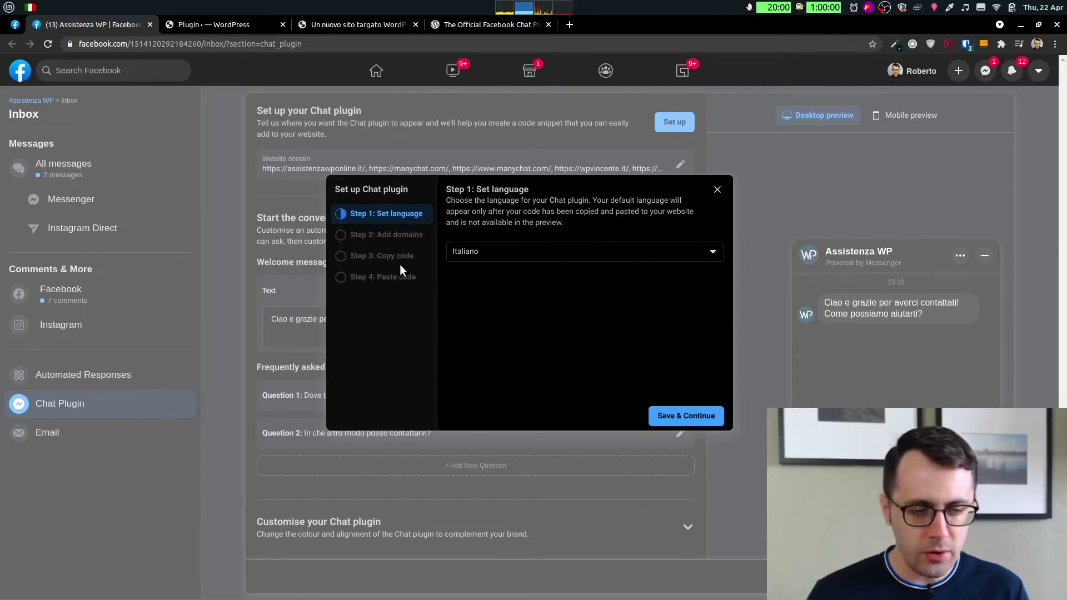
click(682, 418)
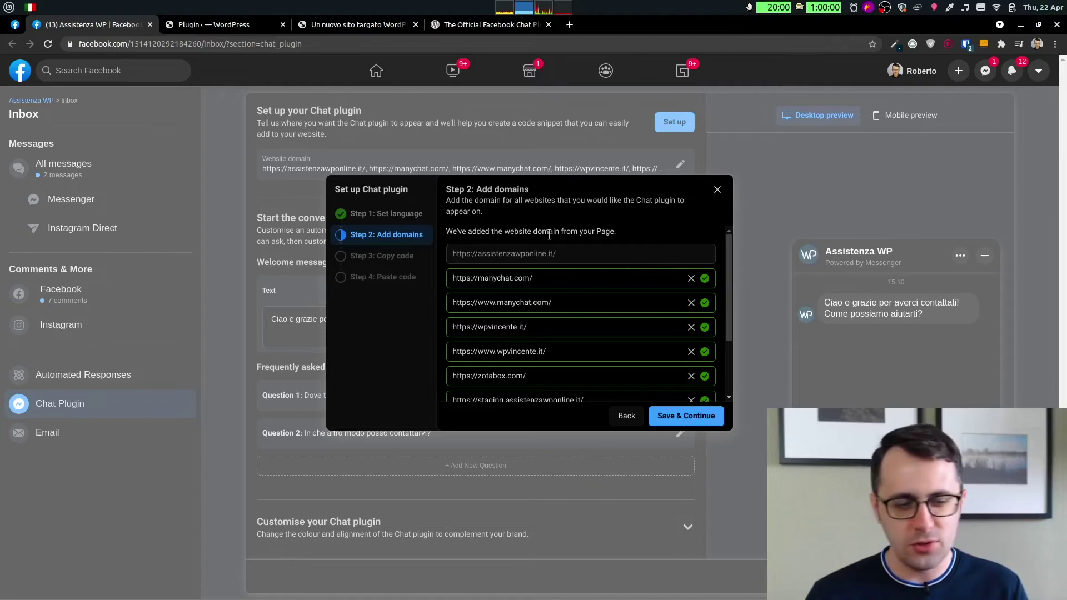
scroll(646, 240, down, 3)
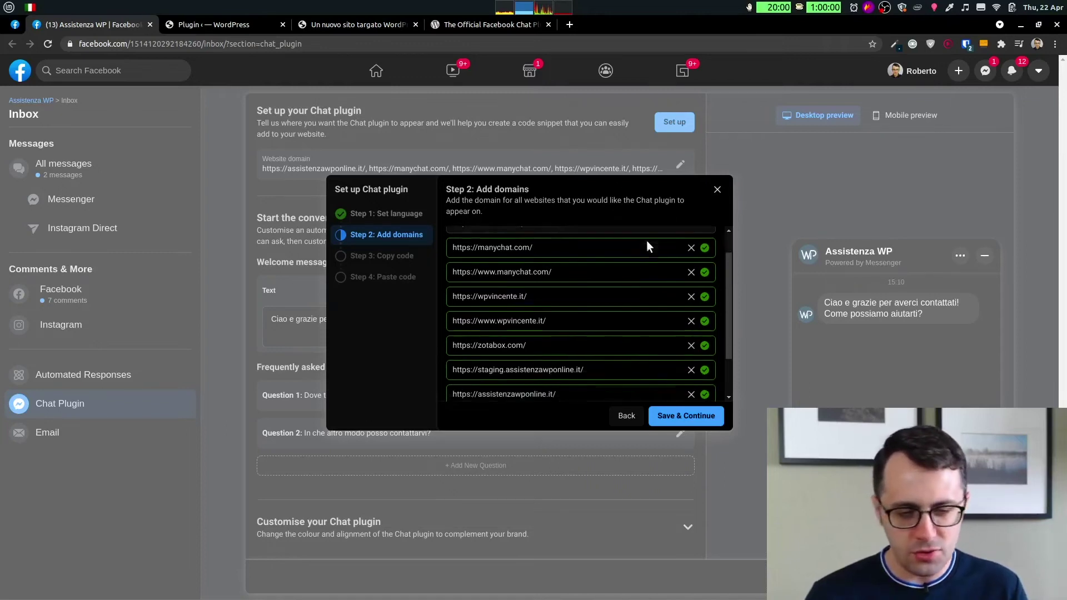
click(680, 417)
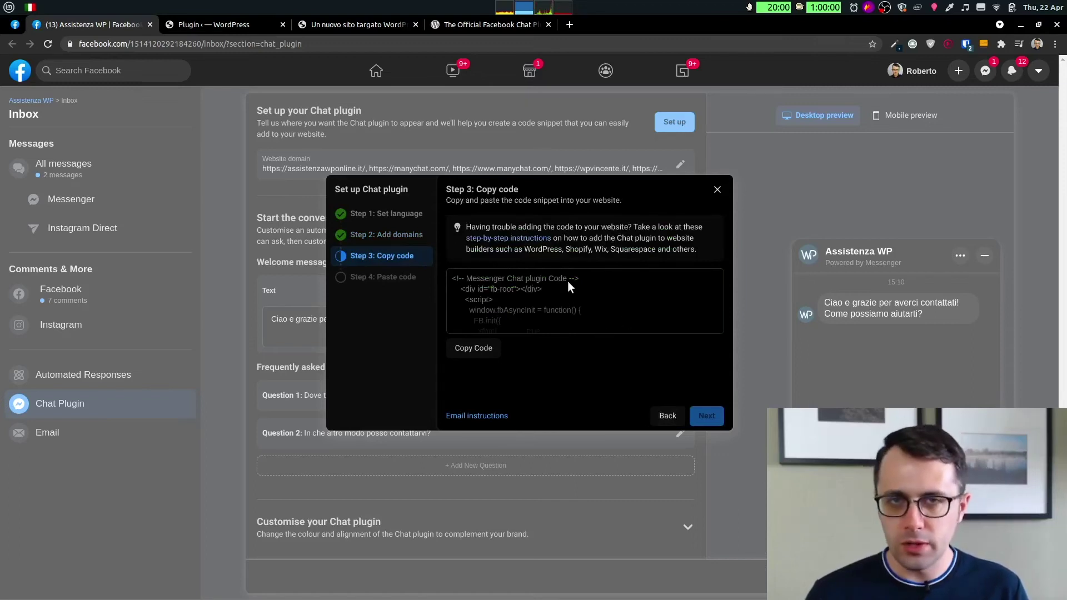
click(473, 349)
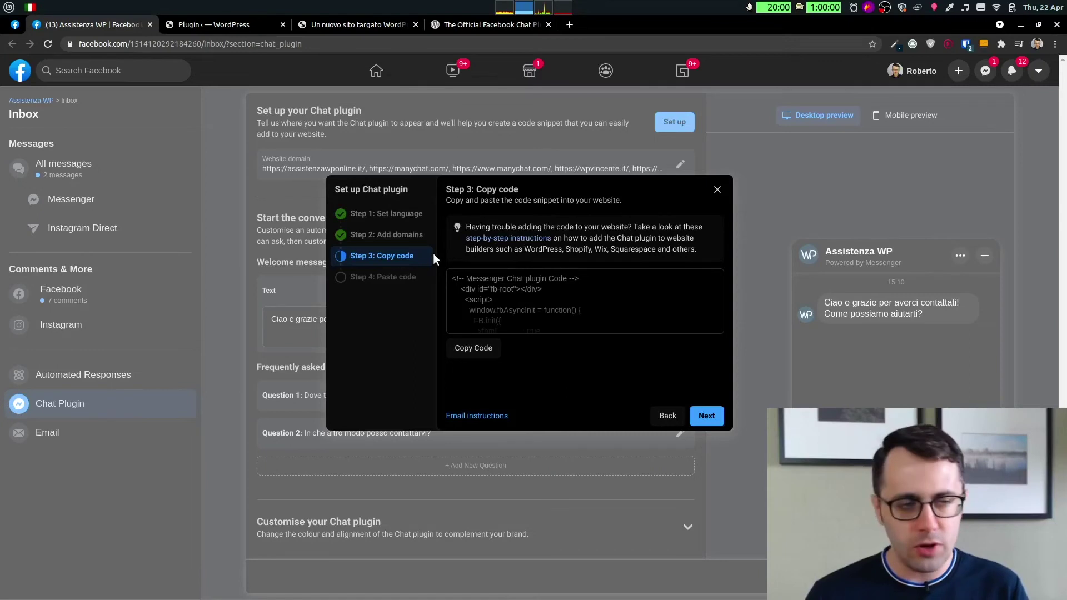
Step: Look over the tutorial site's home page from the header down to the footer for a place to embed the chat code
click(348, 23)
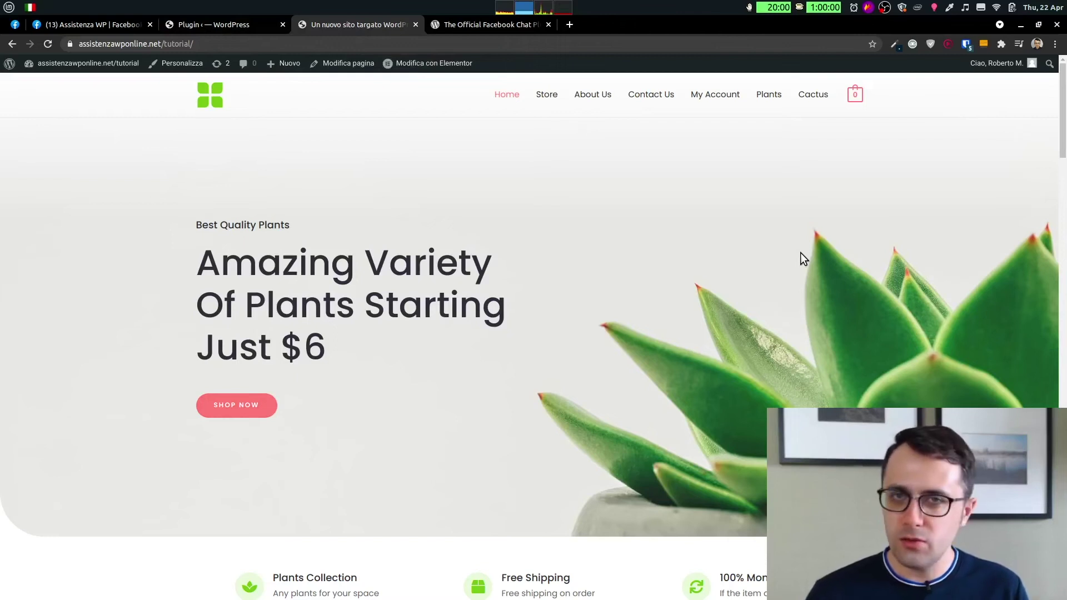
mouse_move(1063, 114)
mouse_down()
mouse_move(1063, 240)
mouse_move(1061, 113)
mouse_up()
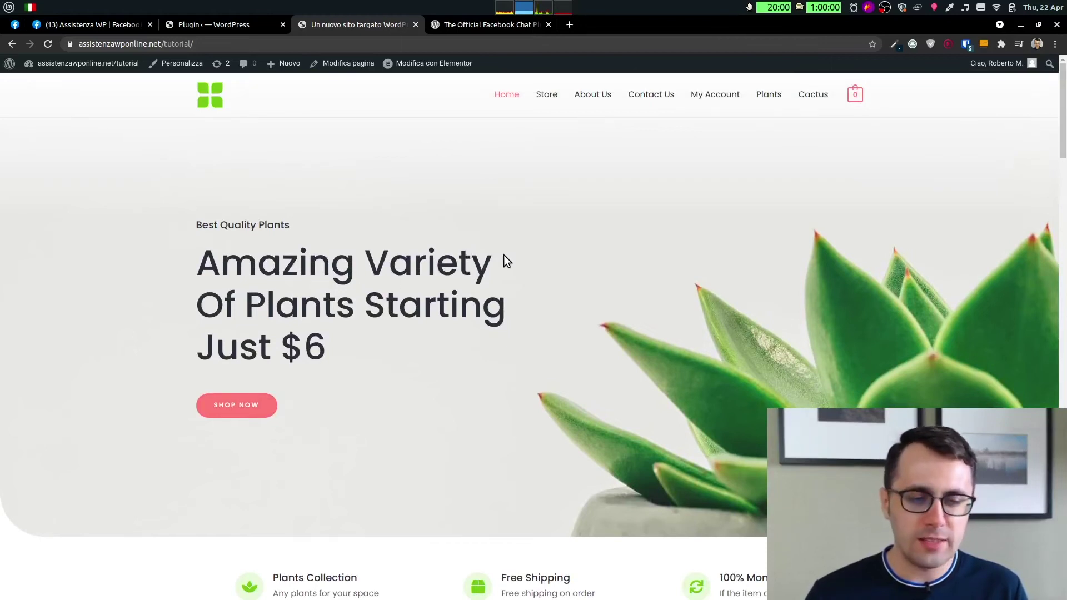
drag(1063, 139, 1063, 572)
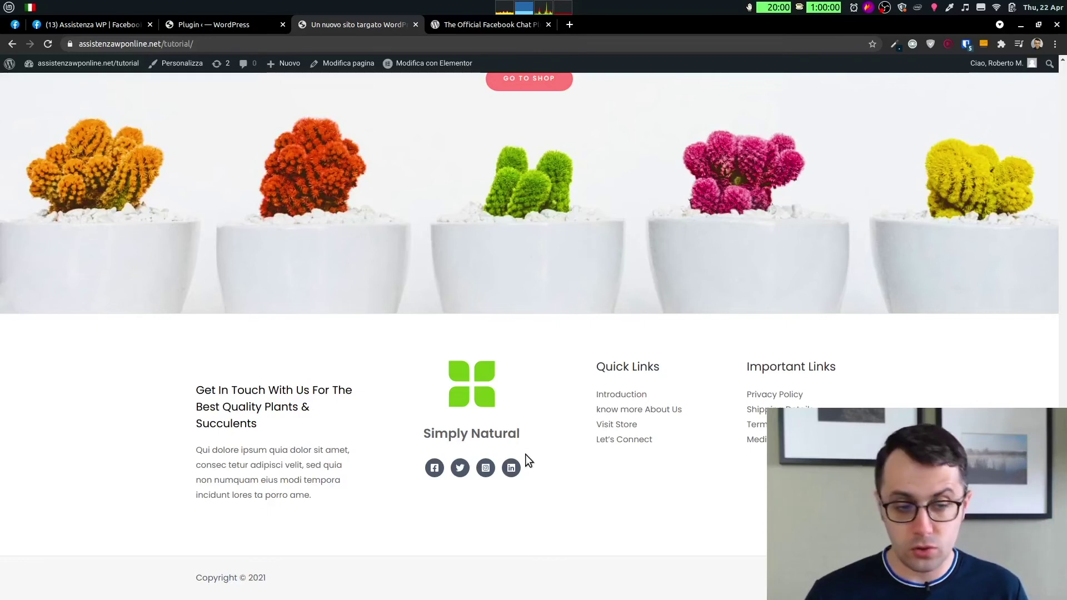
key(ctrl+l)
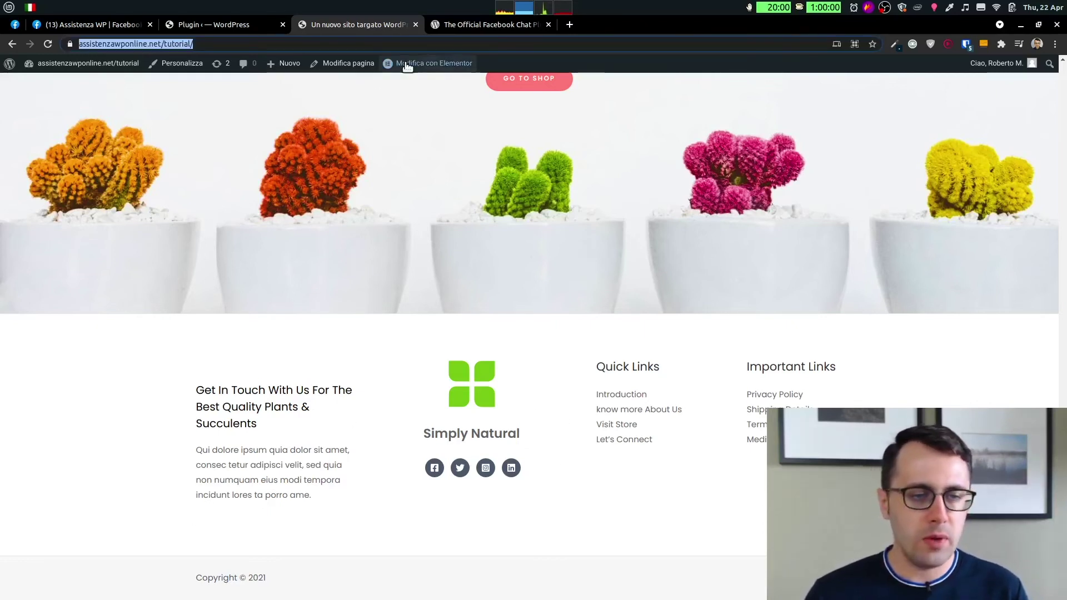
Step: Open the tutorial site's widget management page, collapse Barra laterale principale, and expand the Footer Builder Widget 1 area
click(217, 24)
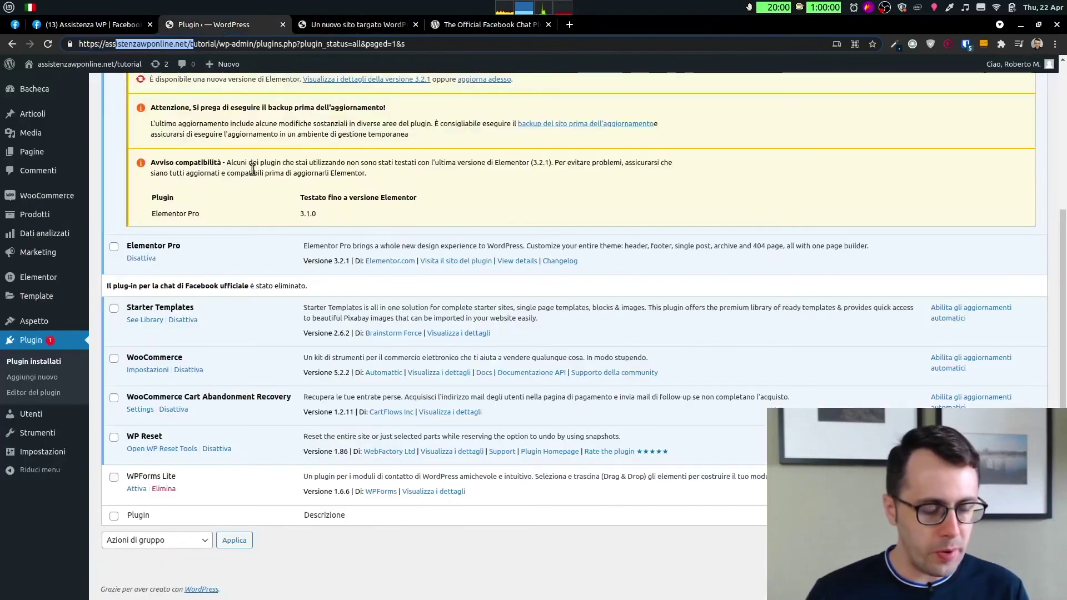
mouse_move(34, 325)
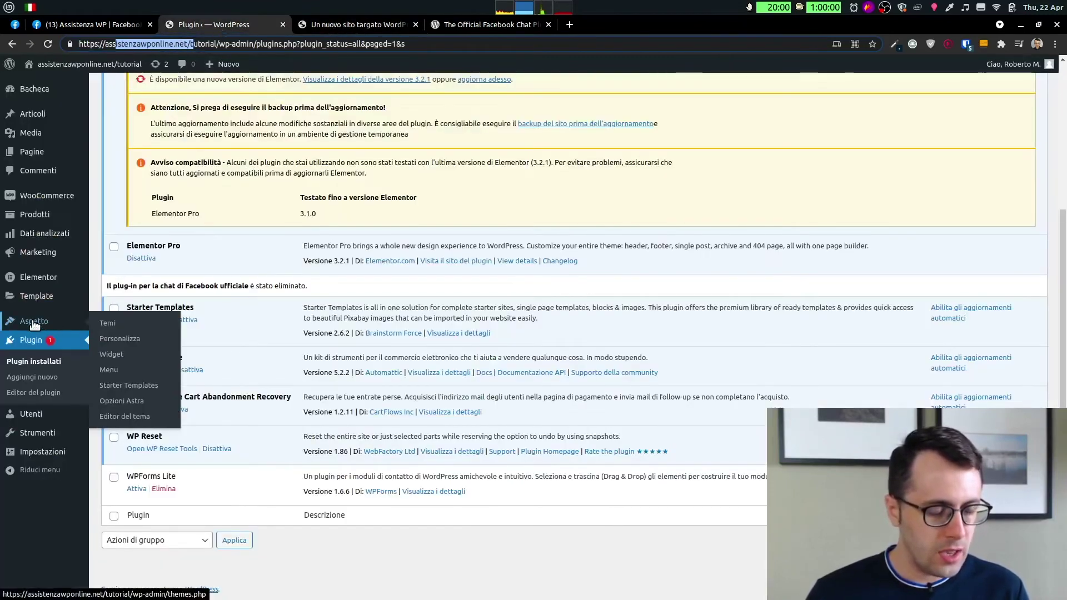
click(125, 354)
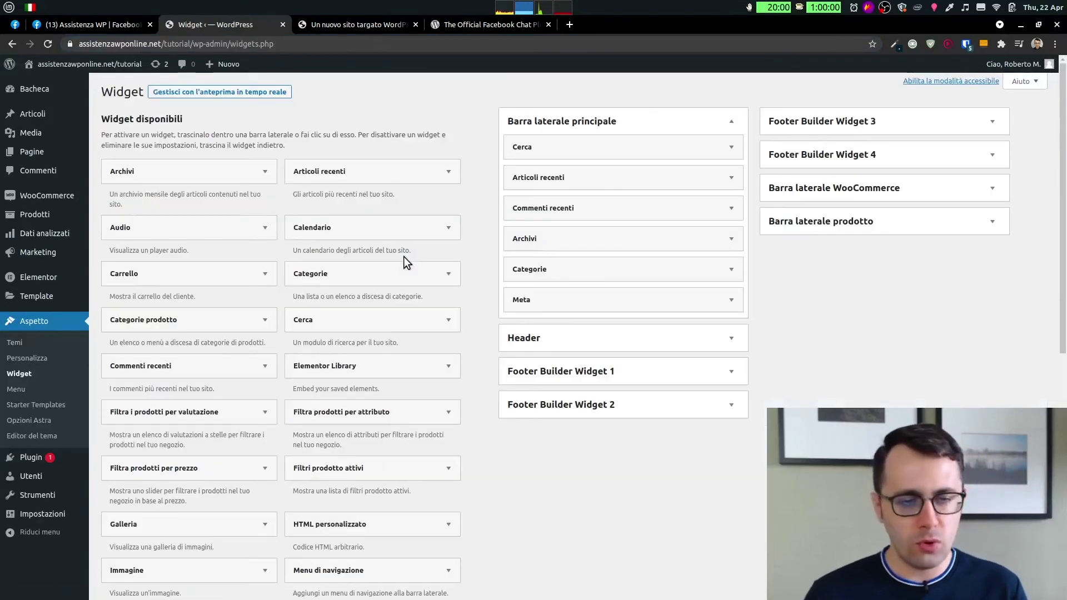
click(595, 129)
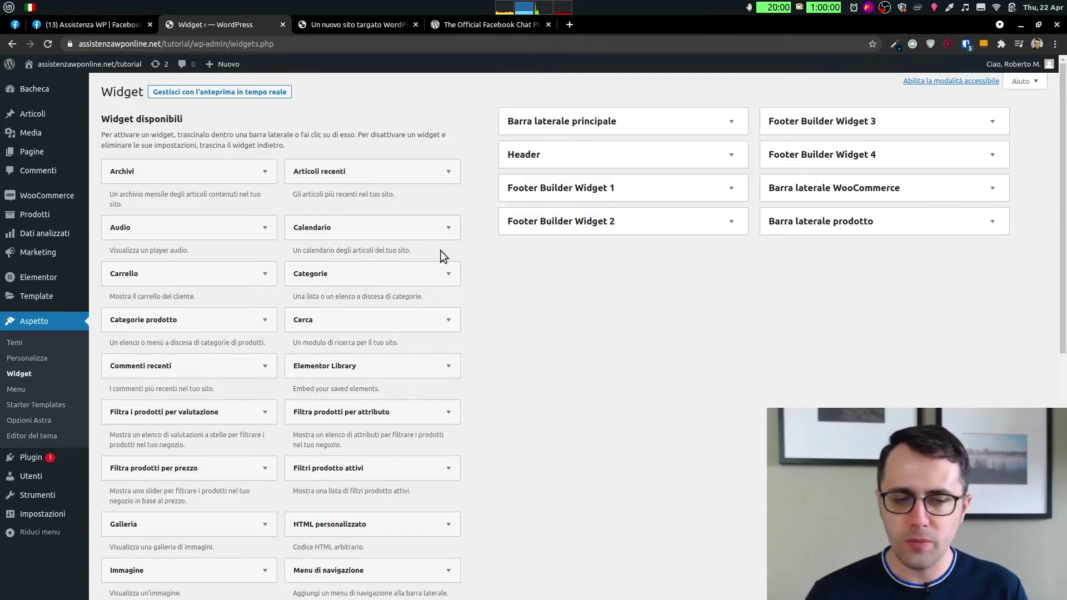
click(597, 194)
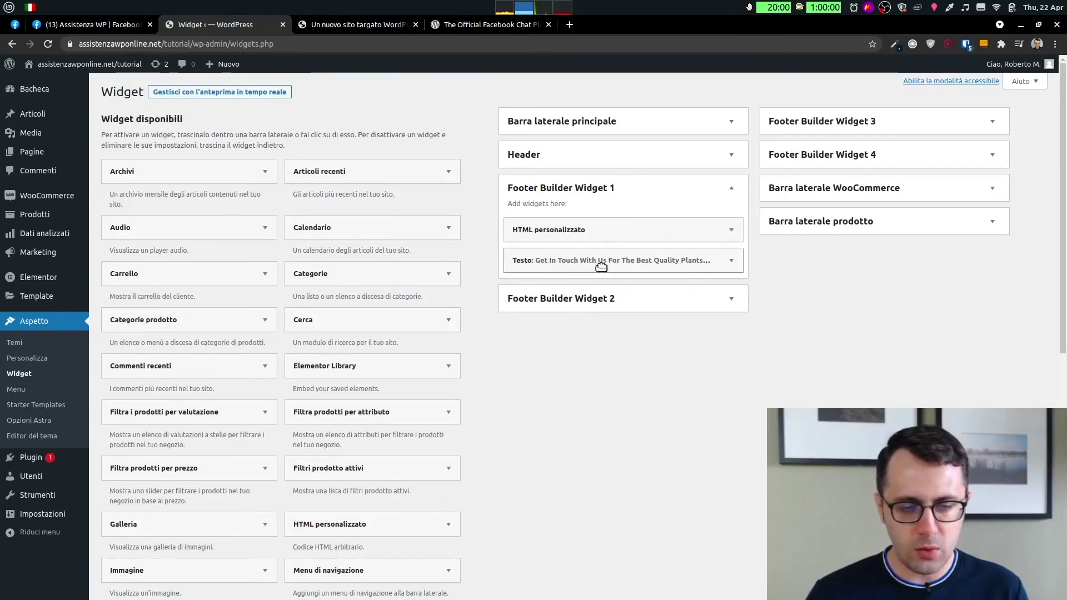
Step: Compare Footer Builder Widget 1 with the "Get In Touch With Us" text in the home page footer, and return to the widgets
click(372, 25)
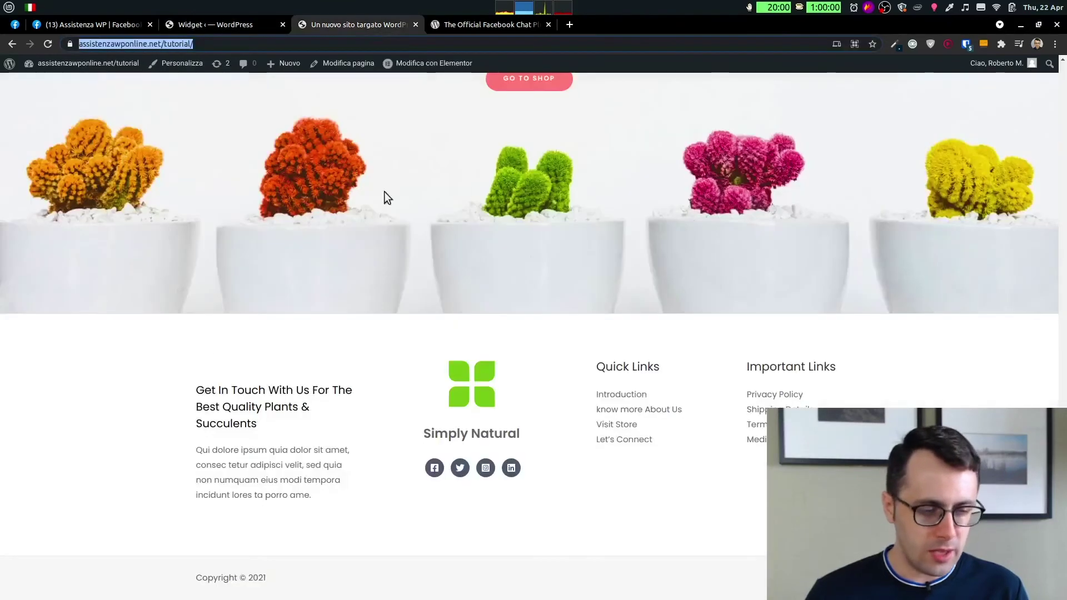
drag(285, 428, 230, 393)
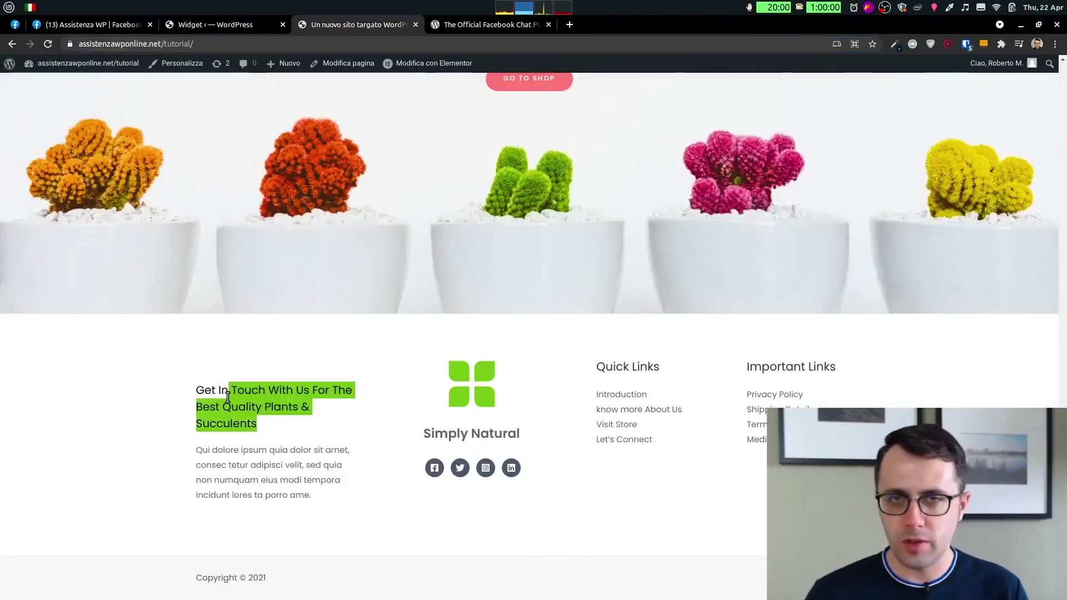
click(192, 24)
Step: Add an HTML personalizzato widget as the first item in the Footer Builder Widget 1 area
scroll(303, 199, down, 2)
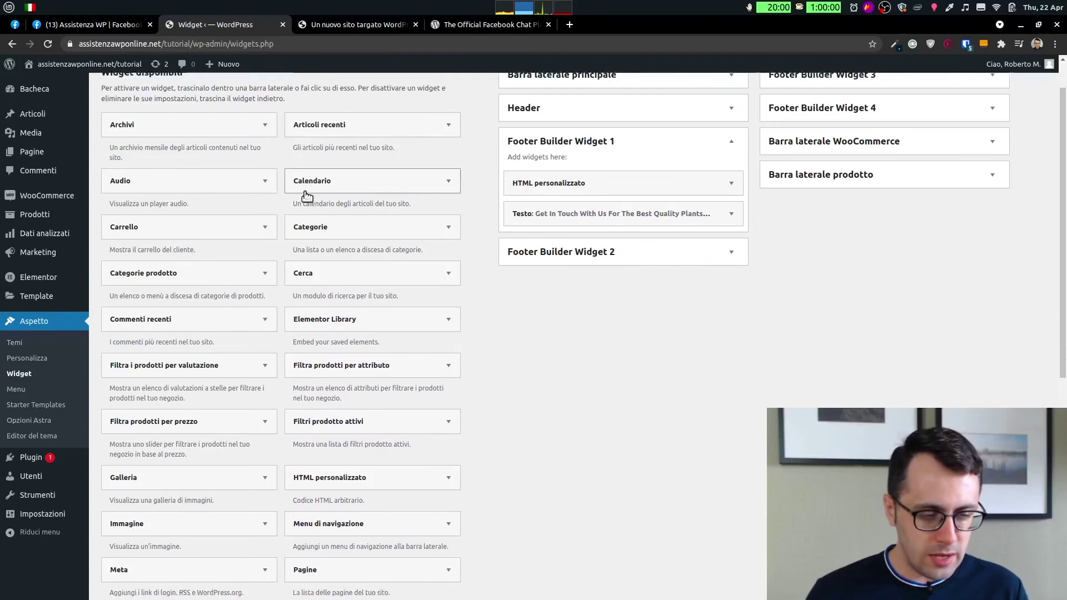
scroll(301, 201, down, 2)
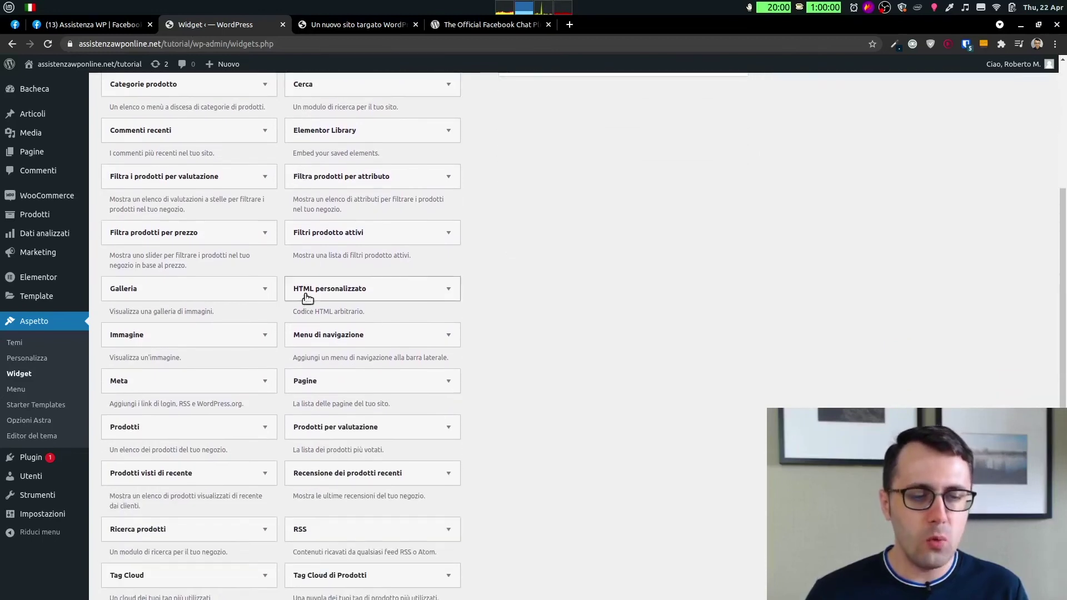
drag(303, 291, 549, 177)
scroll(358, 287, up, 3)
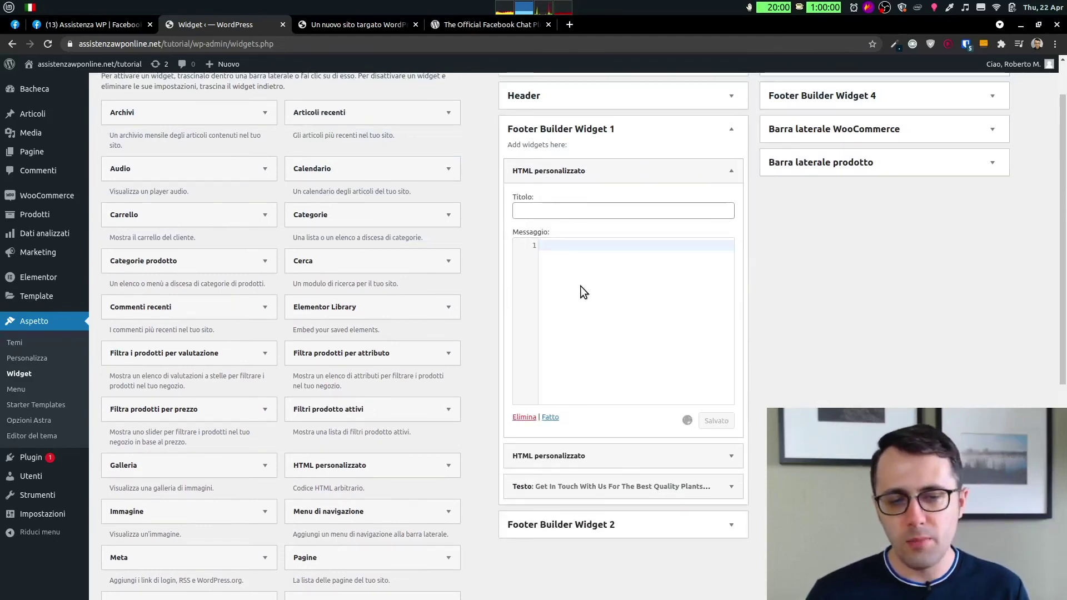
scroll(705, 259, up, 1)
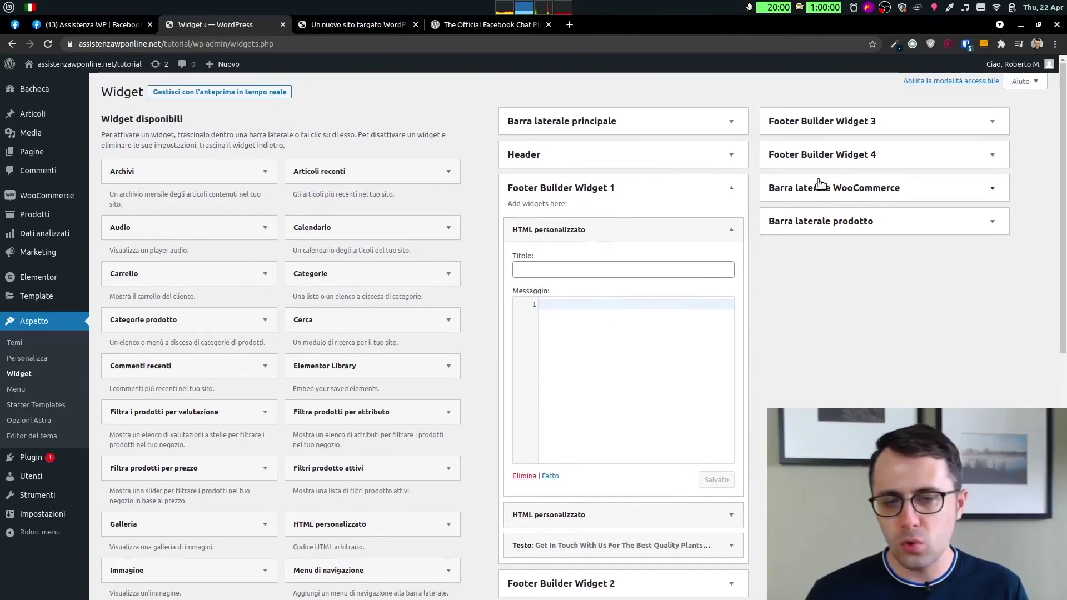
Step: Paste the copied Messenger Chat plugin code into the new HTML personalizzato widget's content and save the widget
click(624, 320)
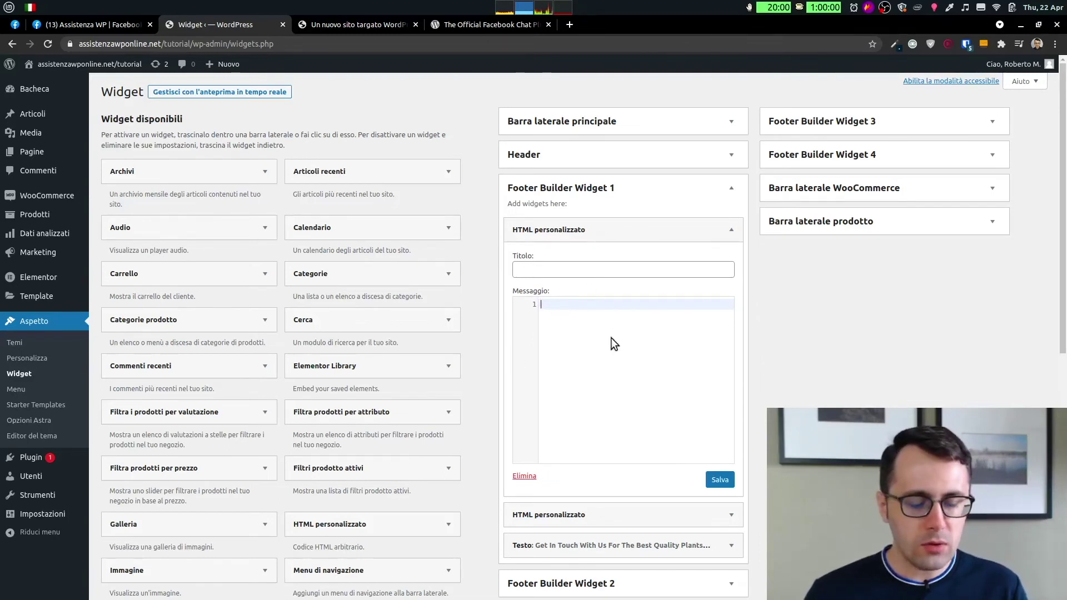
key(ctrl+v)
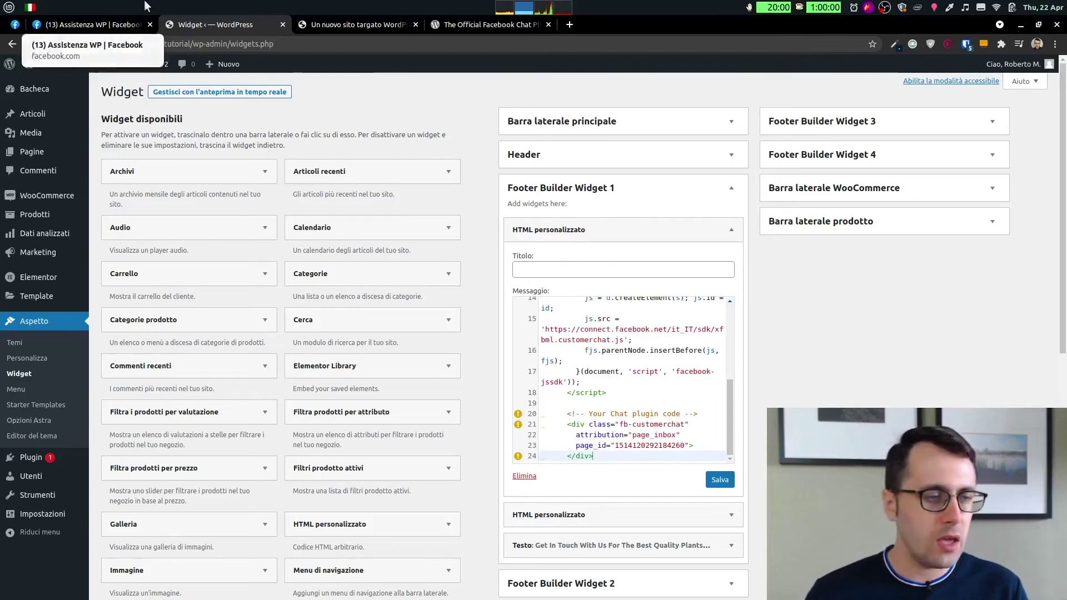
click(98, 22)
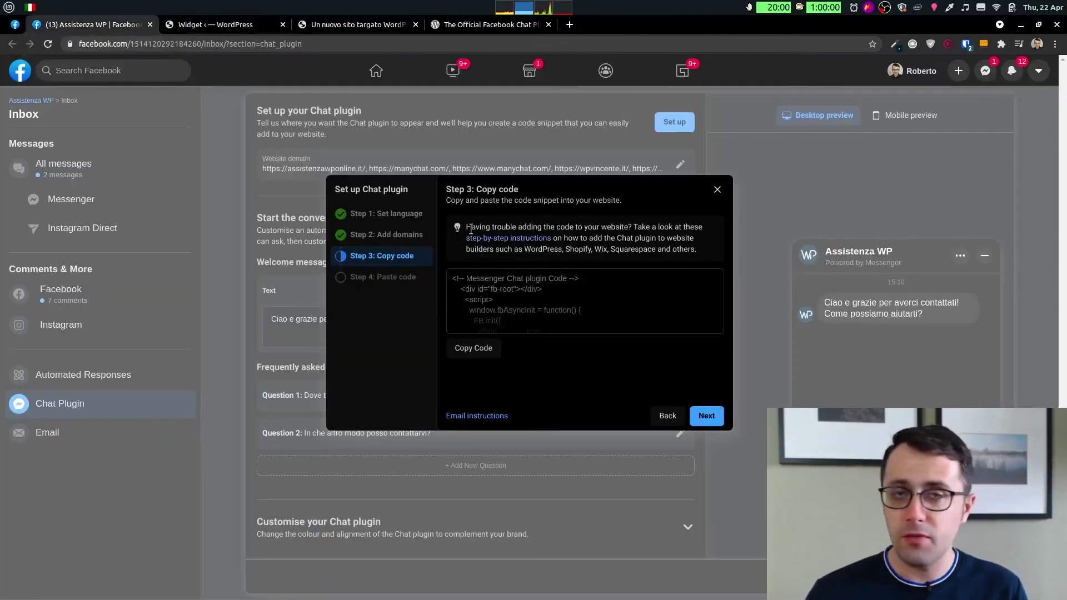
click(198, 24)
click(734, 479)
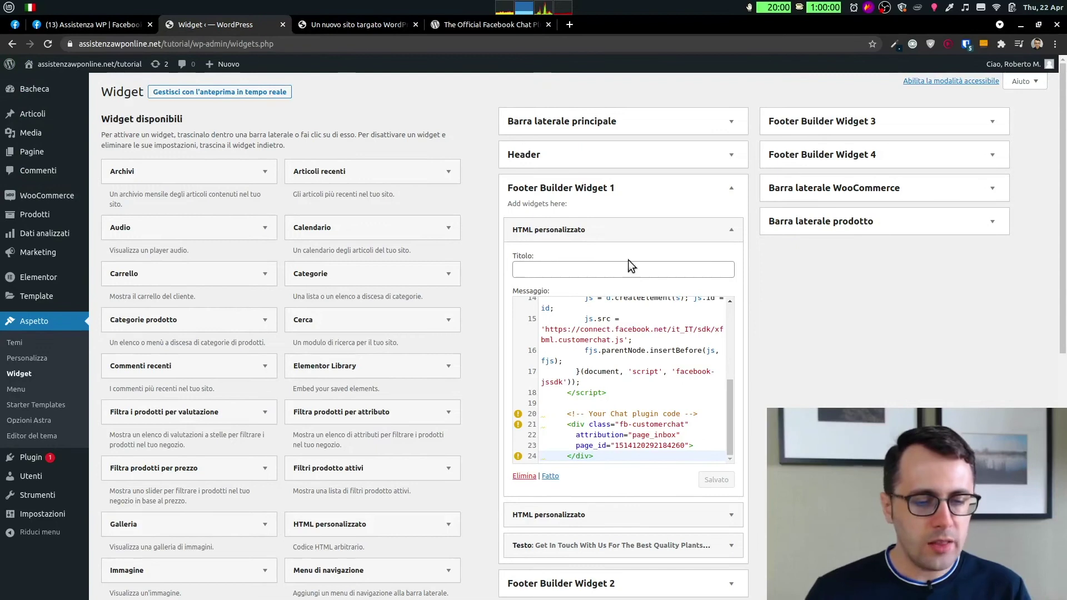
Step: Reload the tutorial site's home page and check for the Messenger chat from the page header down to the footer
click(331, 25)
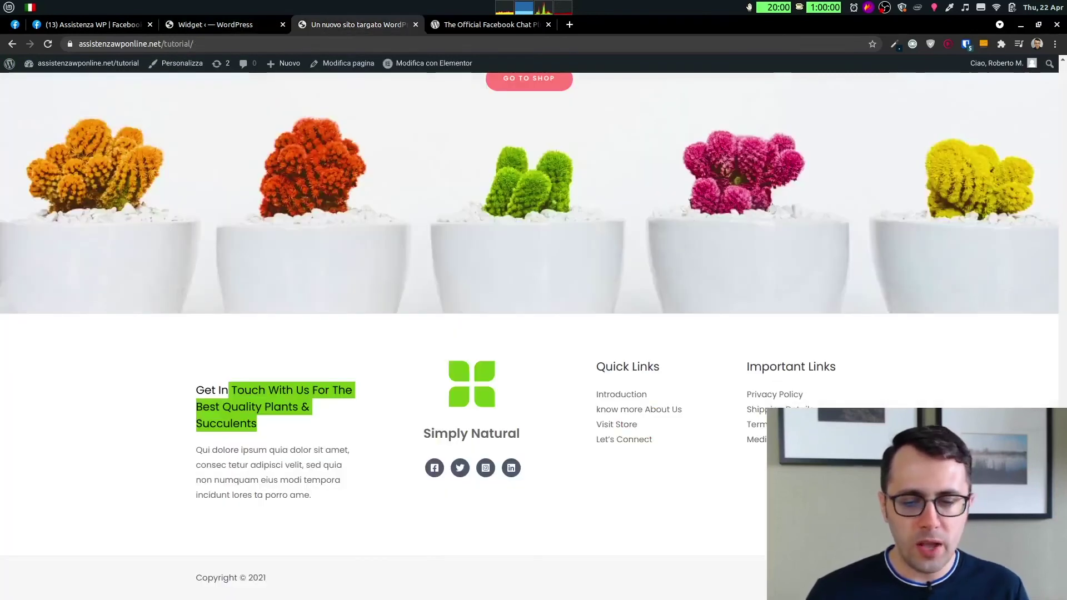
scroll(575, 319, up, 15)
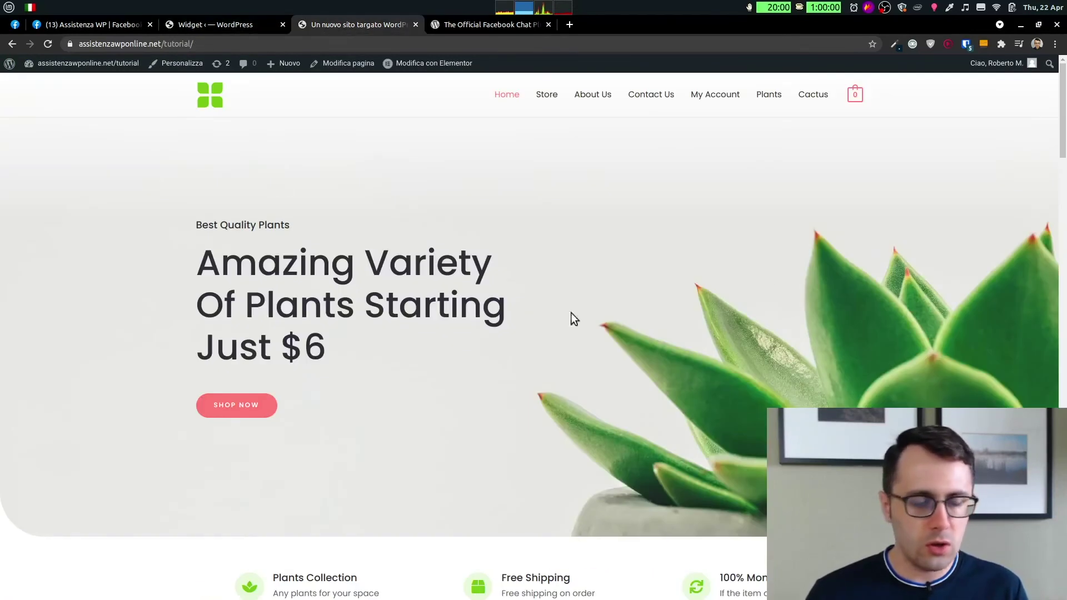
click(48, 44)
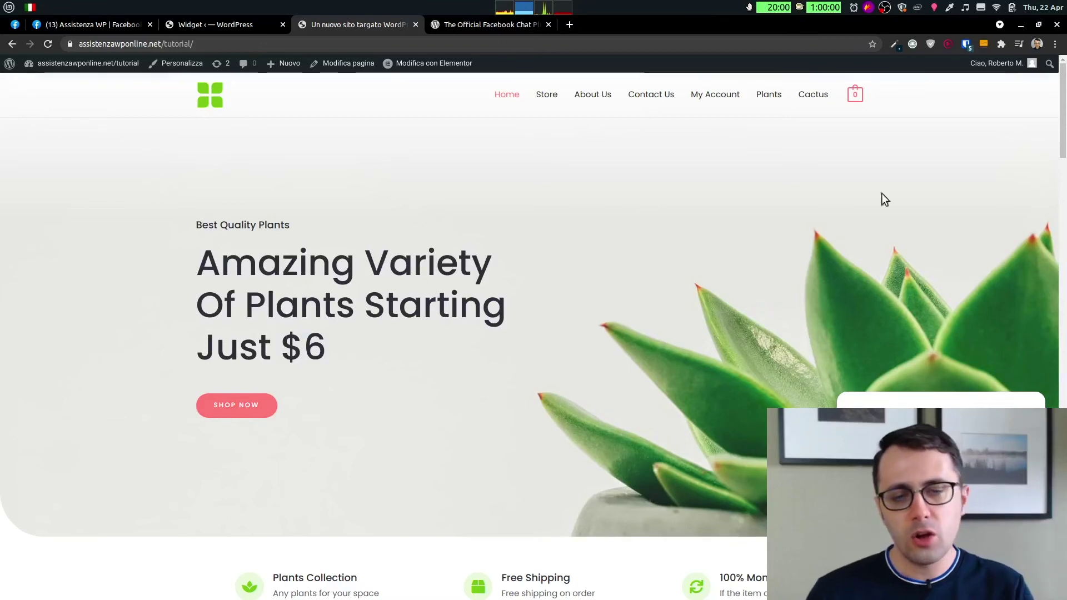
drag(1063, 123, 1062, 550)
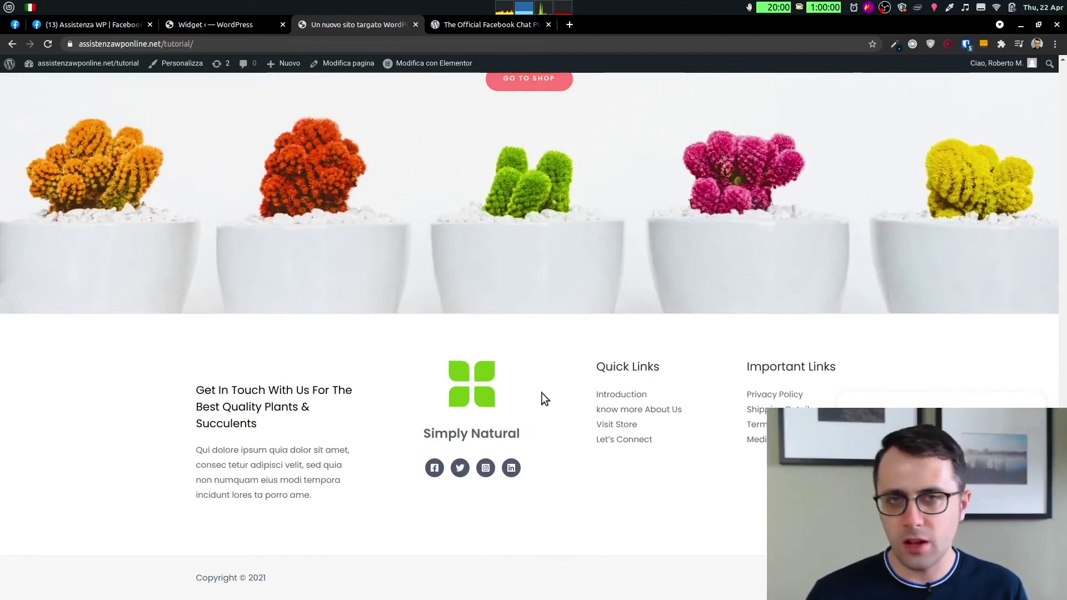
drag(1061, 517, 1048, 234)
key(Home)
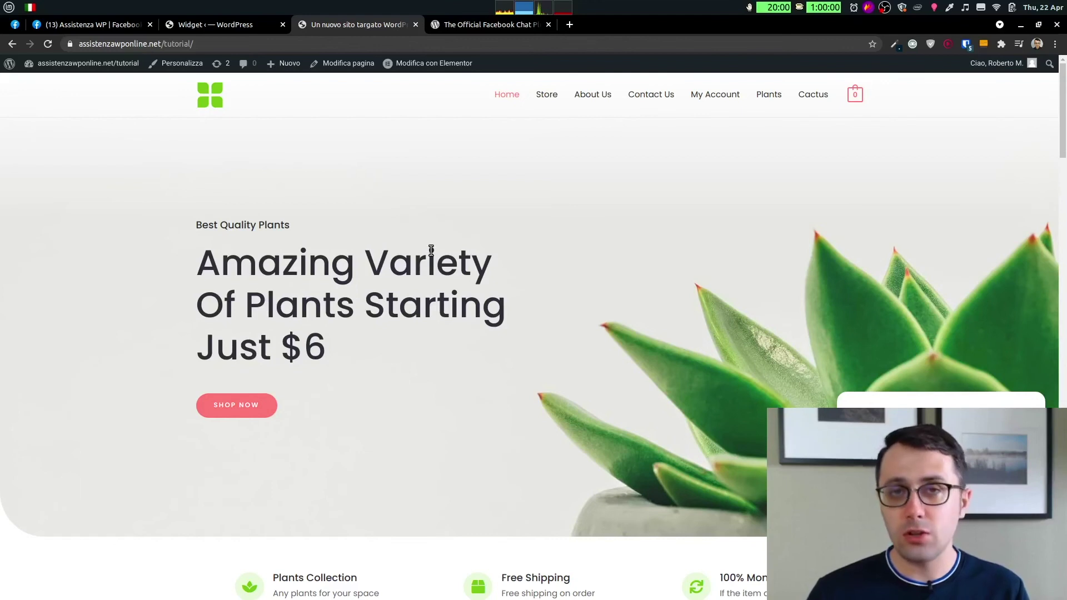
Step: Open the site's Store page and check the Messenger chat window there, then close the chat
click(544, 95)
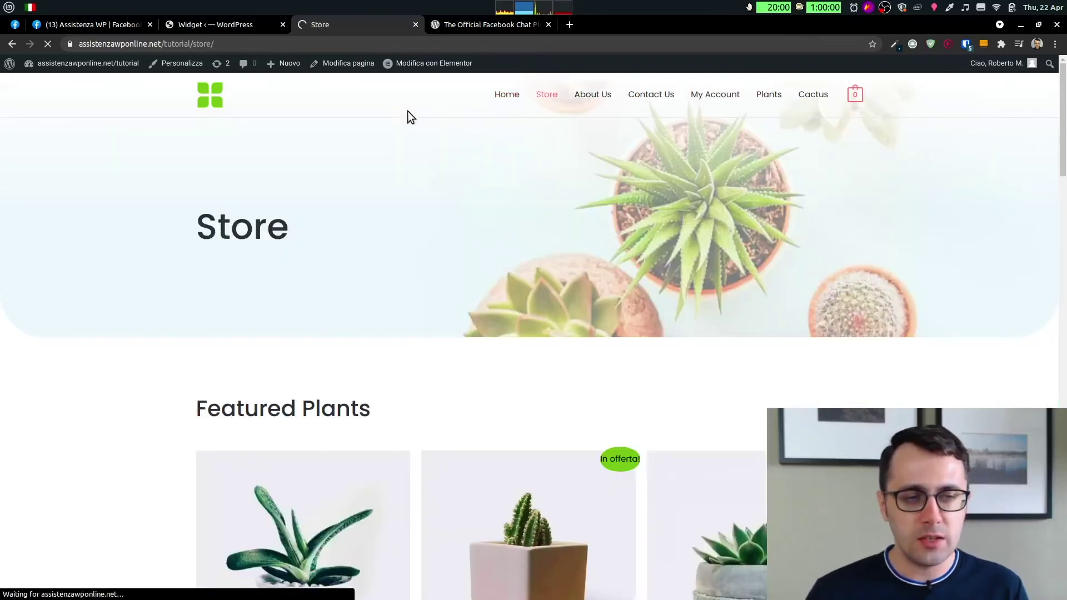
scroll(934, 241, down, 2)
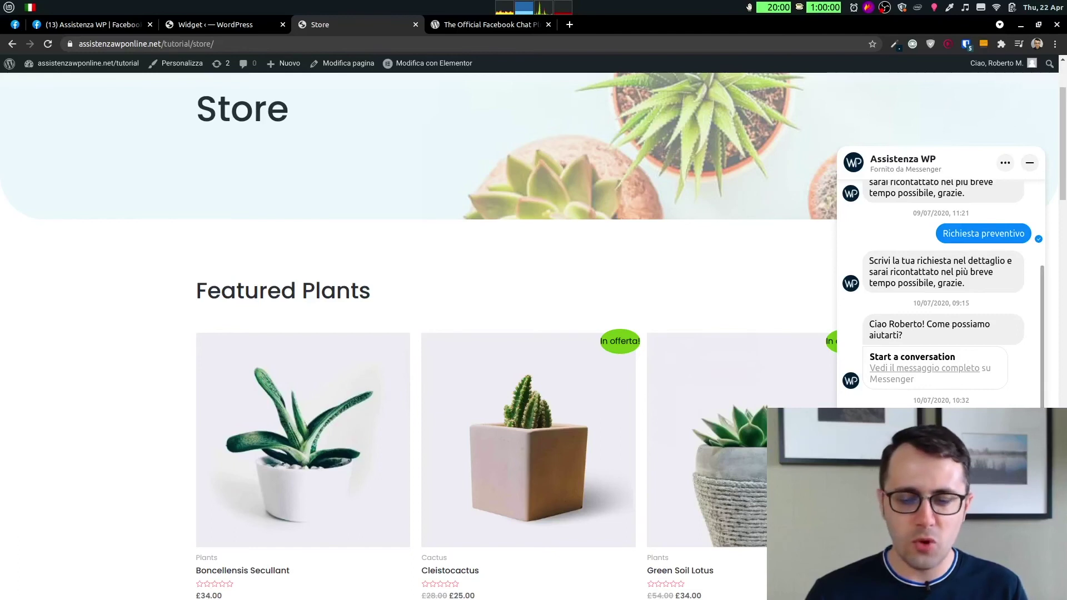
click(1051, 302)
scroll(838, 374, up, 3)
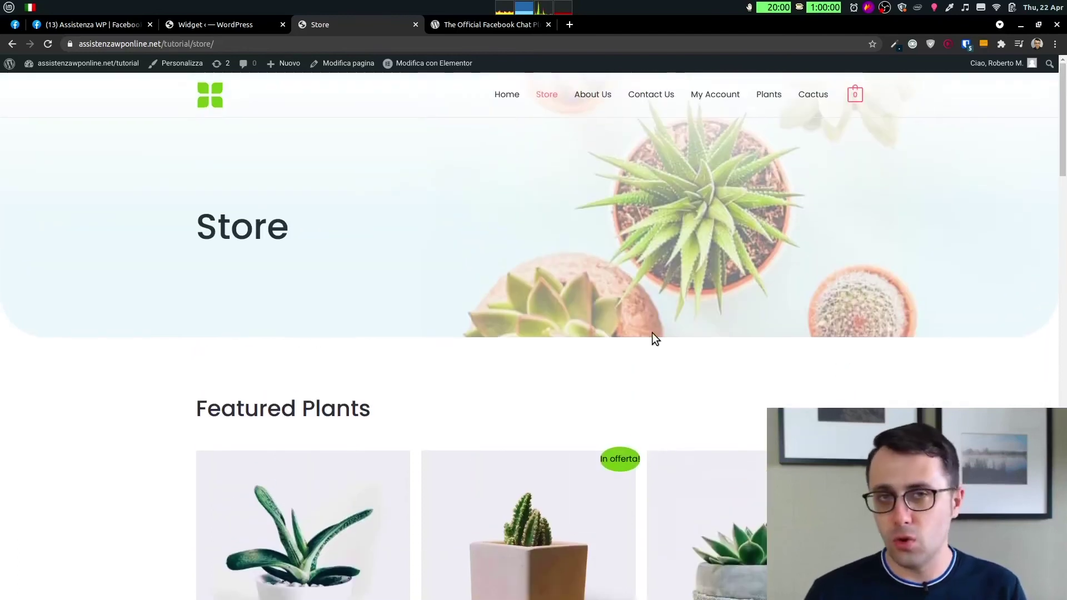